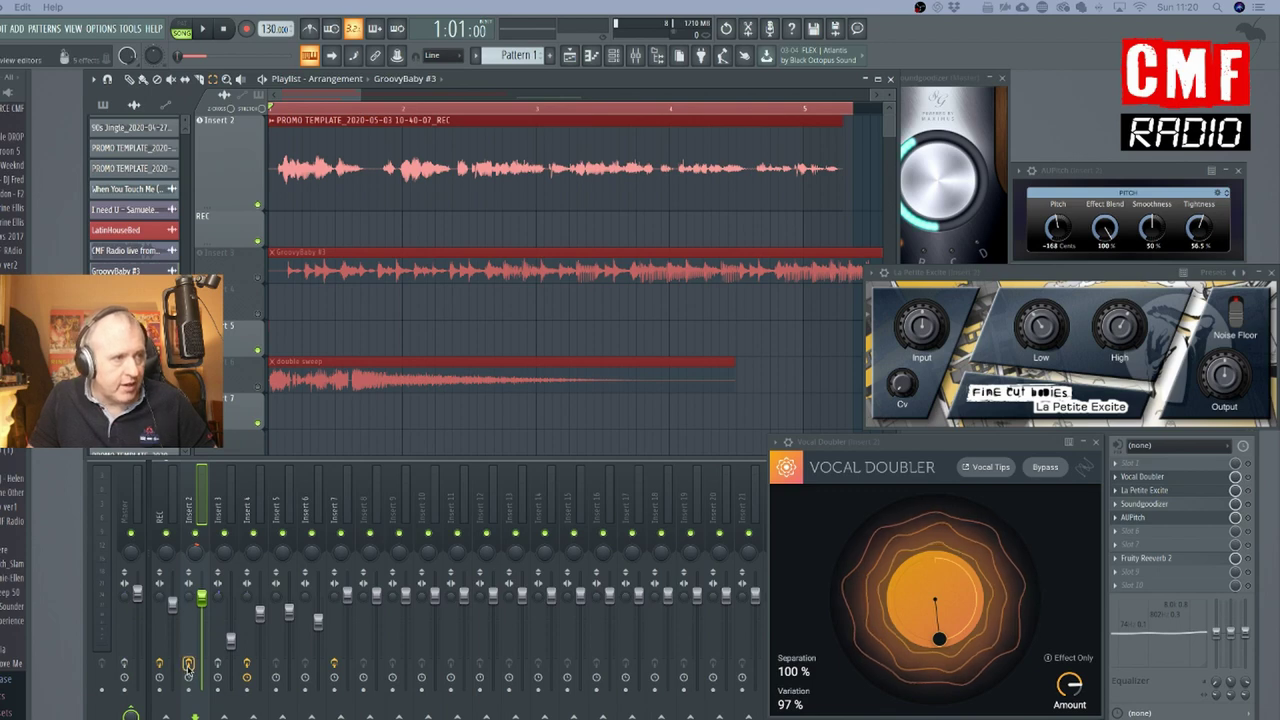
Start playback of the arrangement to hear the effected vocal on Insert 2.
click(188, 668)
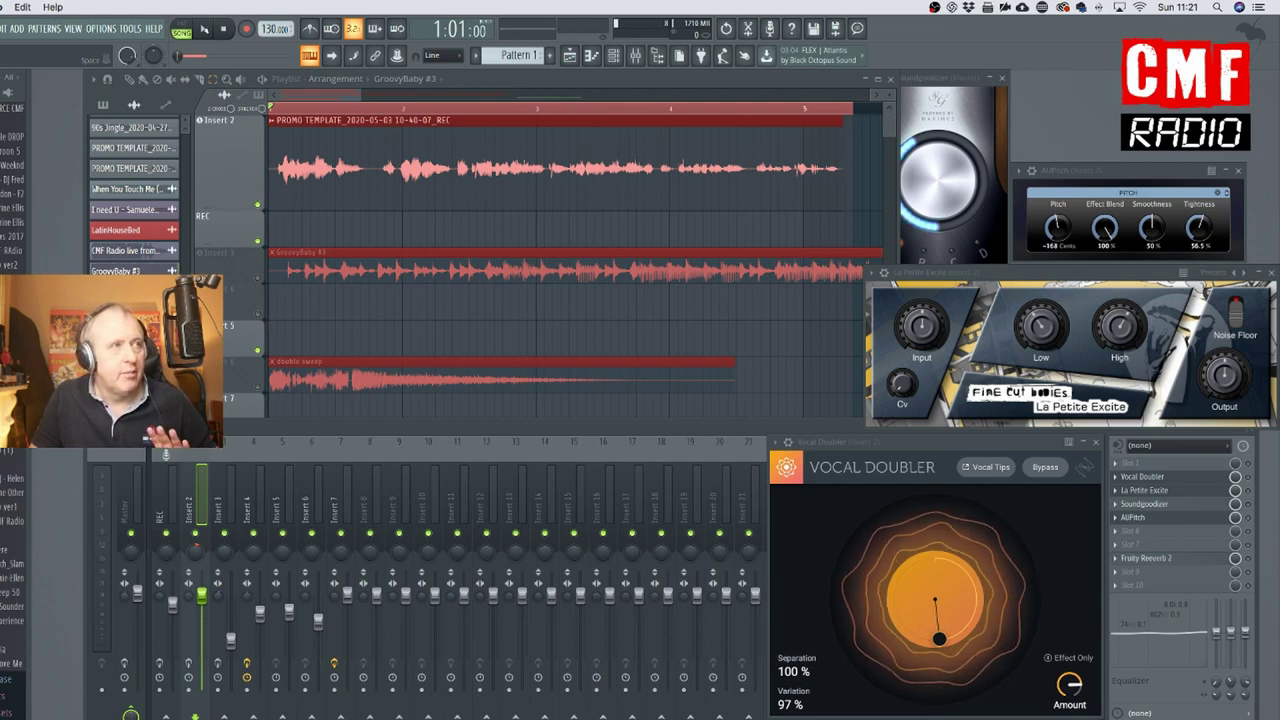
click(202, 30)
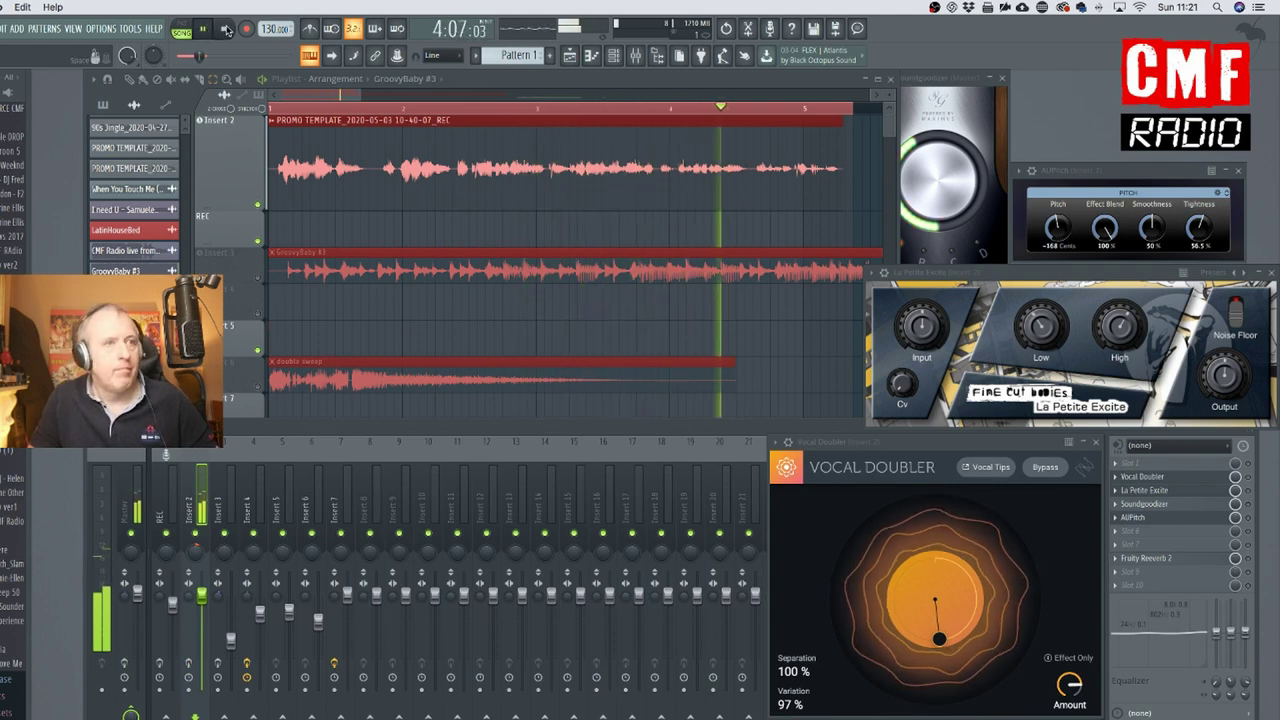
Stop playback so the song position returns to the start of the arrangement.
click(226, 31)
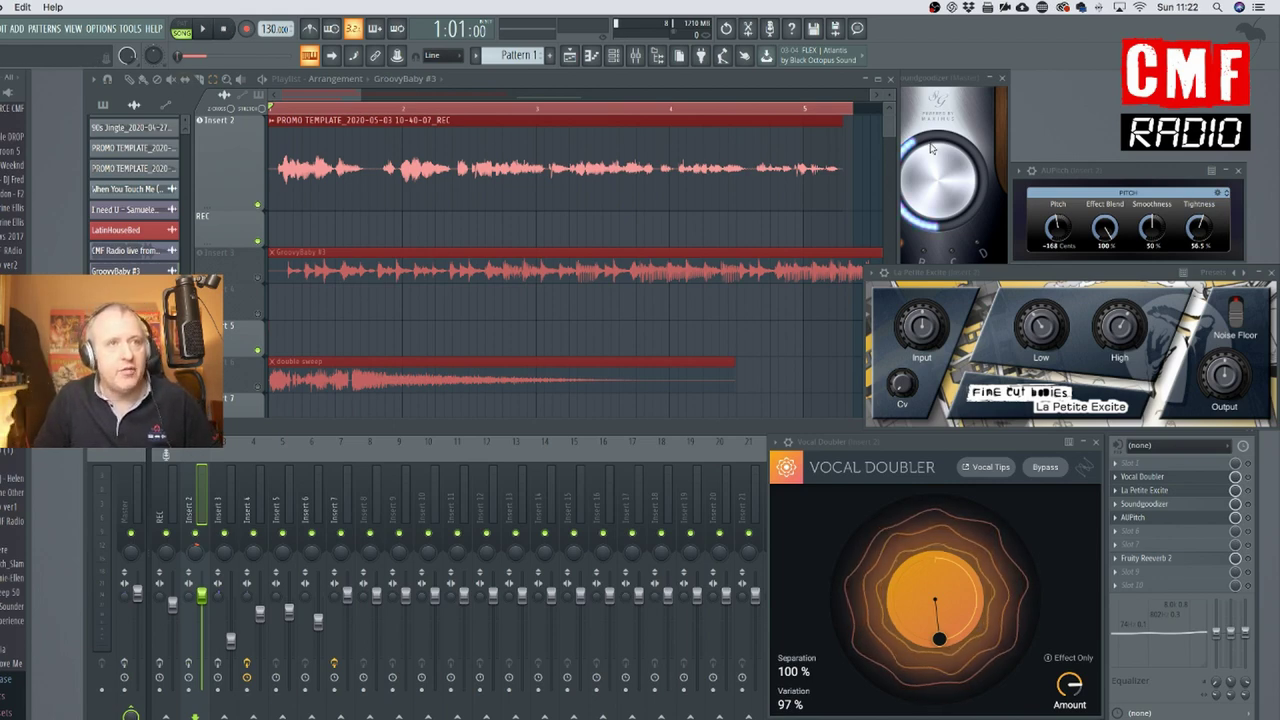
View the Master's Soundgoodizer, reselect Insert 2's vocal chain, then switch to the browser.
click(950, 79)
drag(951, 80, 947, 84)
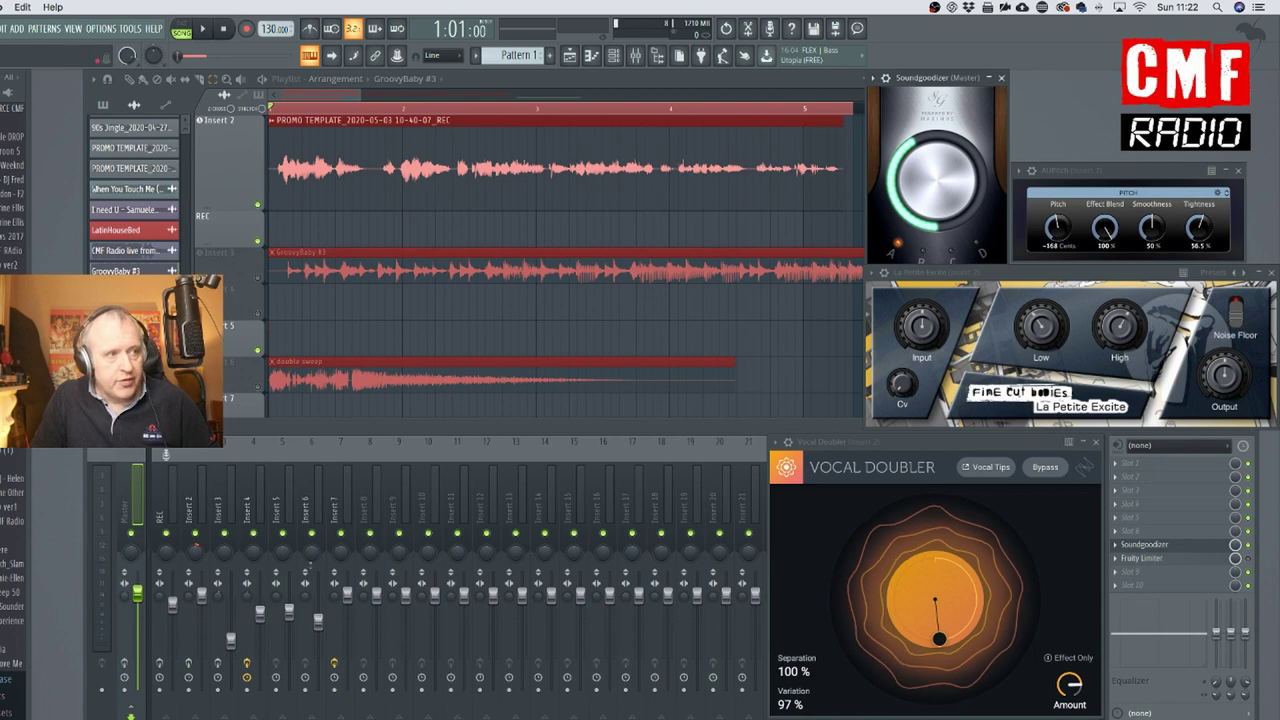
click(188, 663)
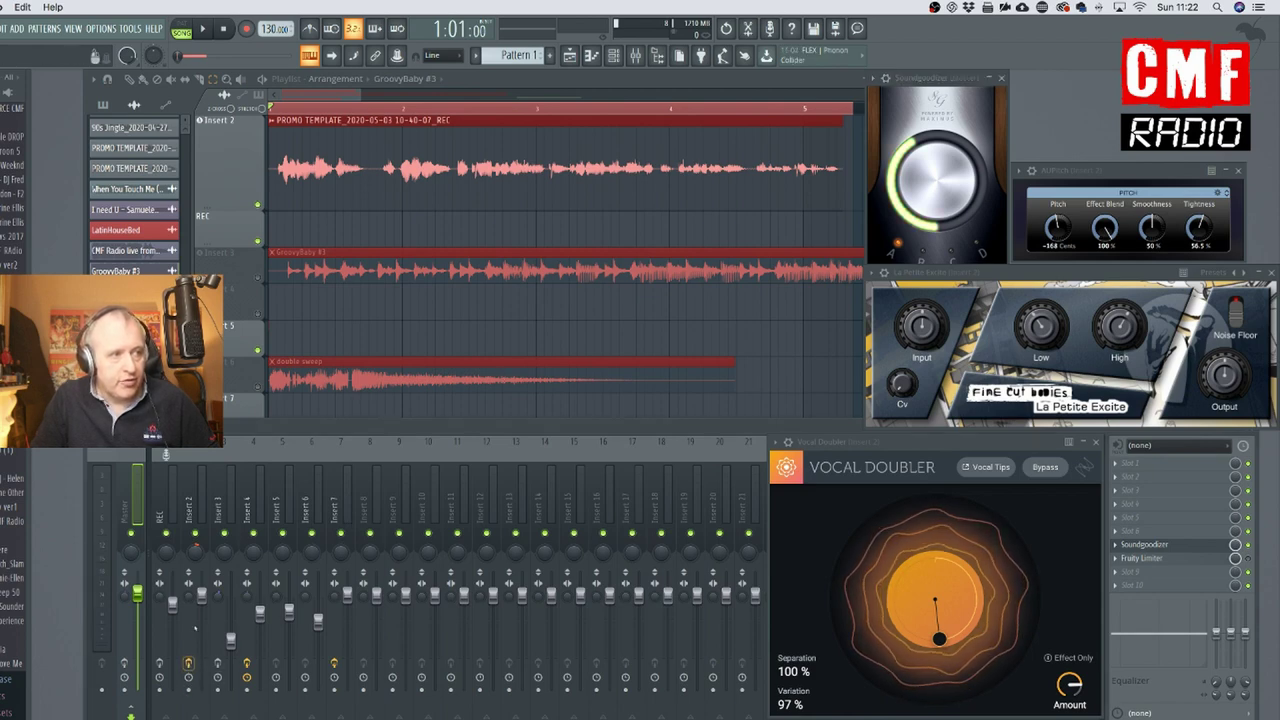
click(201, 591)
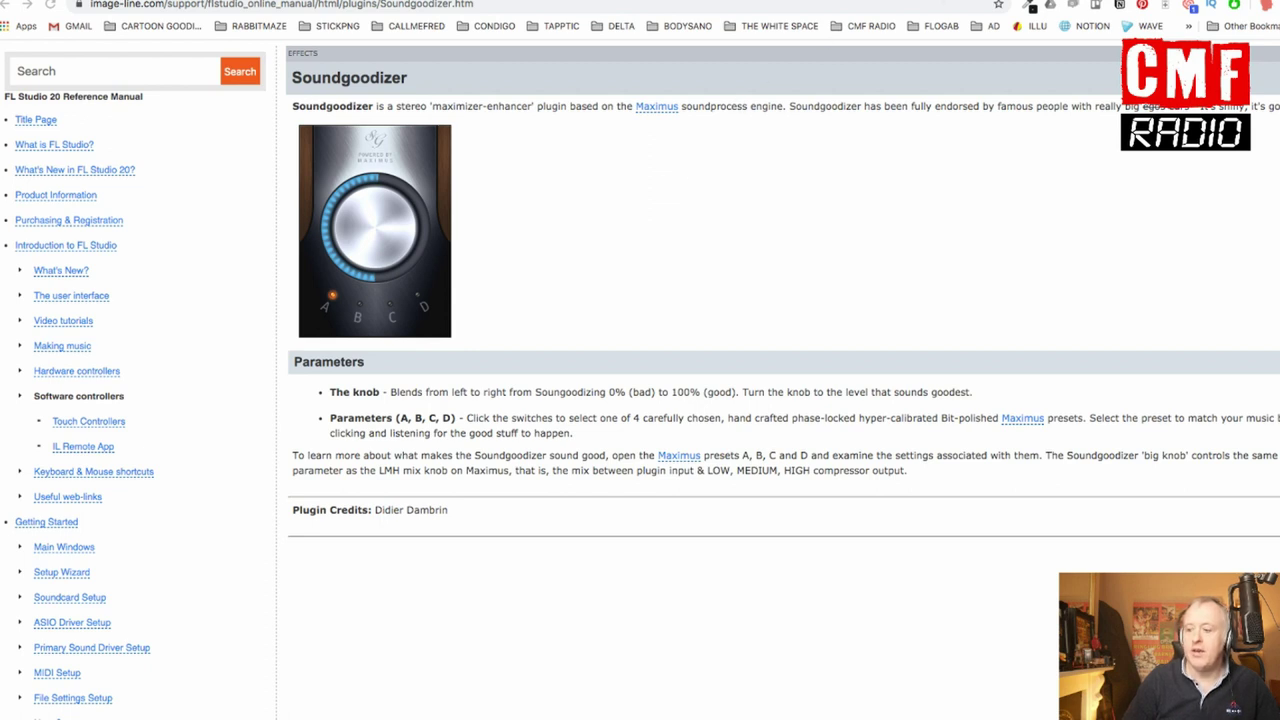
key(ctrl+Tab)
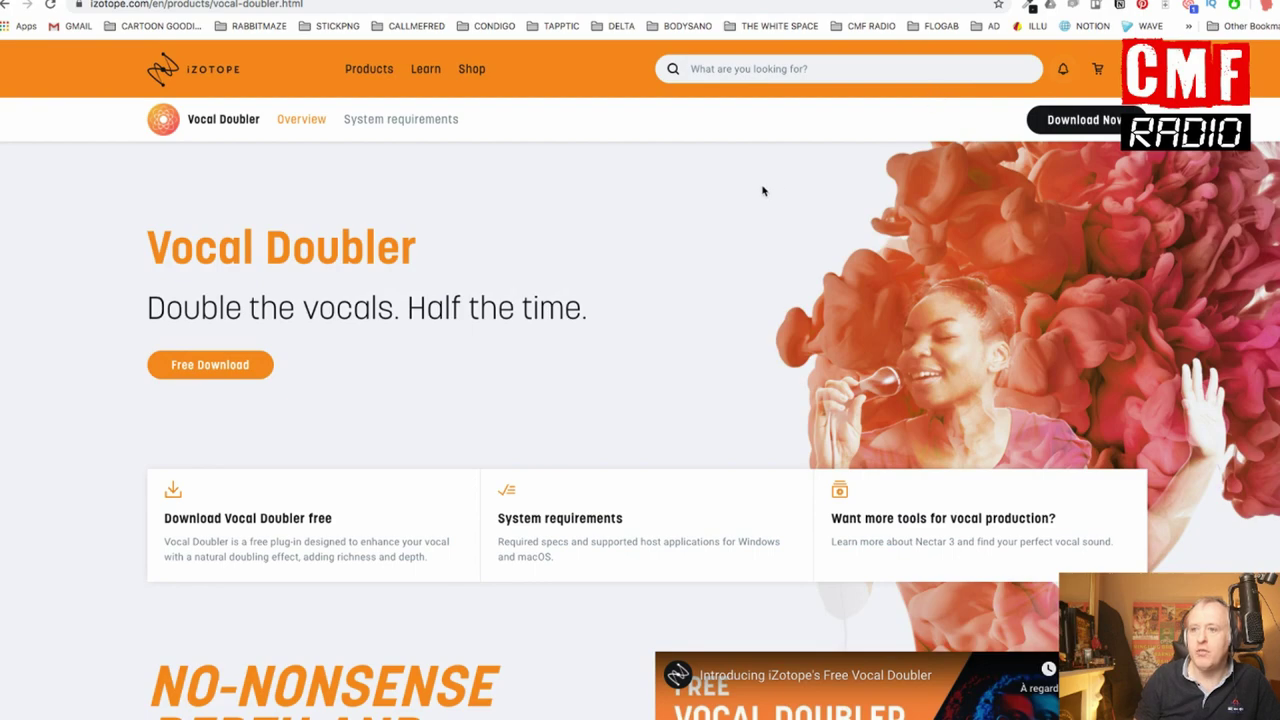
Scroll down iZotope's Vocal Doubler product page.
scroll(763, 190, down, 5)
Scroll further through Vocal Doubler's features, then switch to the La Petite Excite tab.
scroll(762, 185, down, 5)
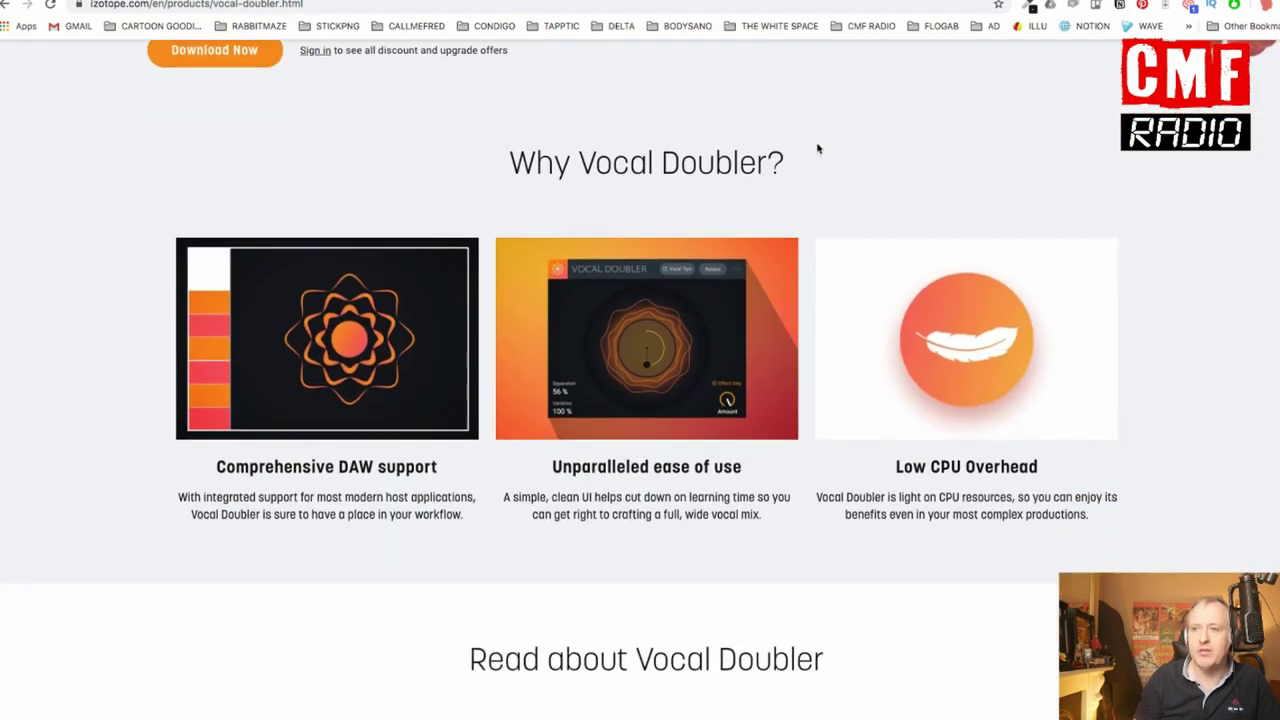
click(936, 2)
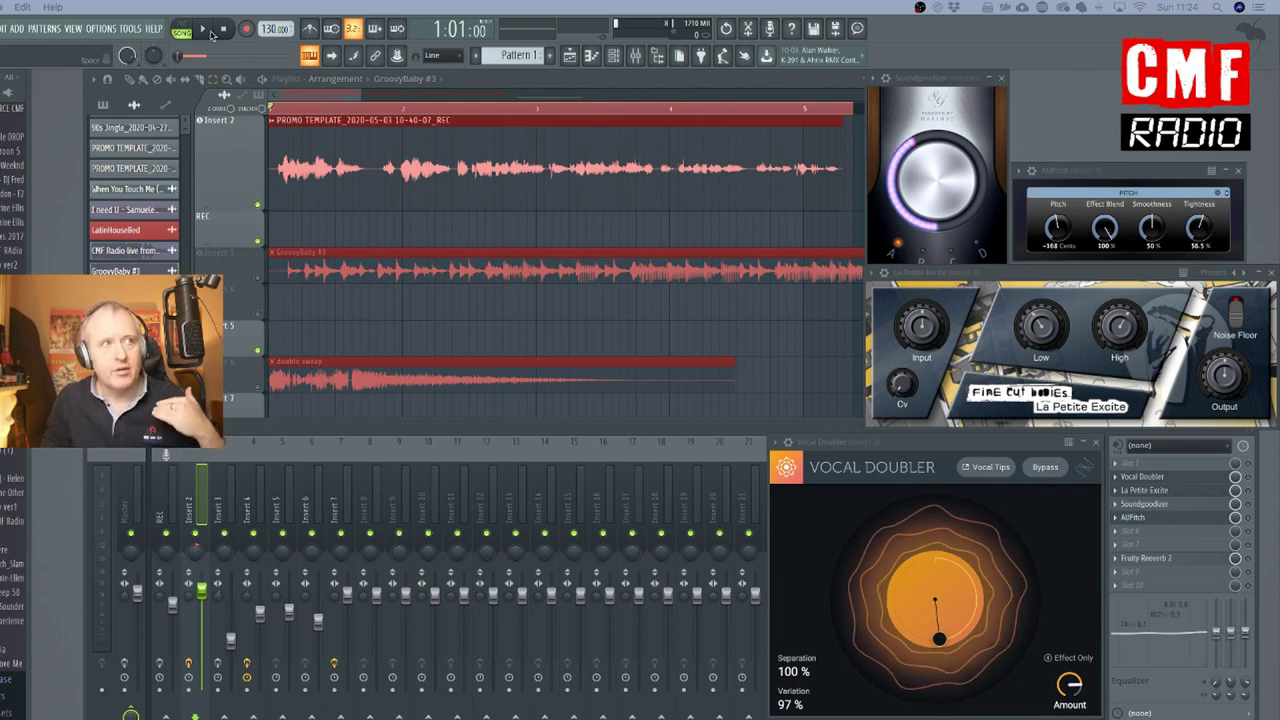
click(206, 30)
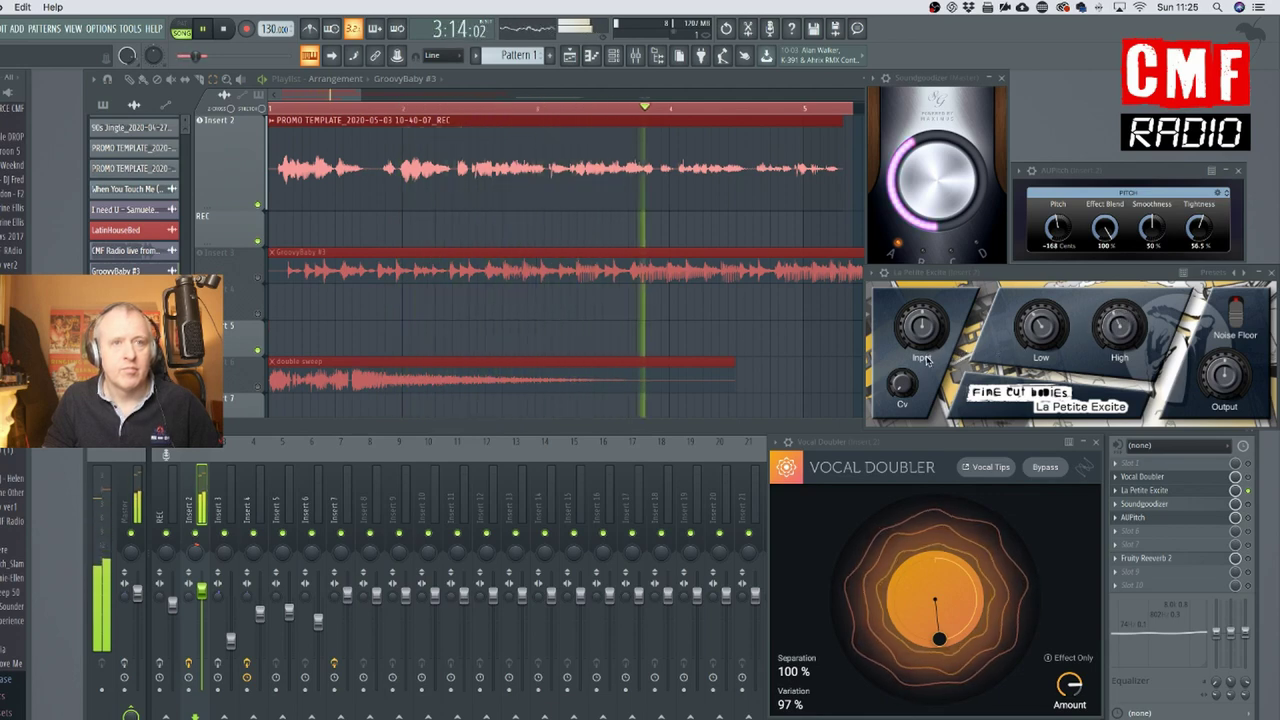
mouse_move(1105, 327)
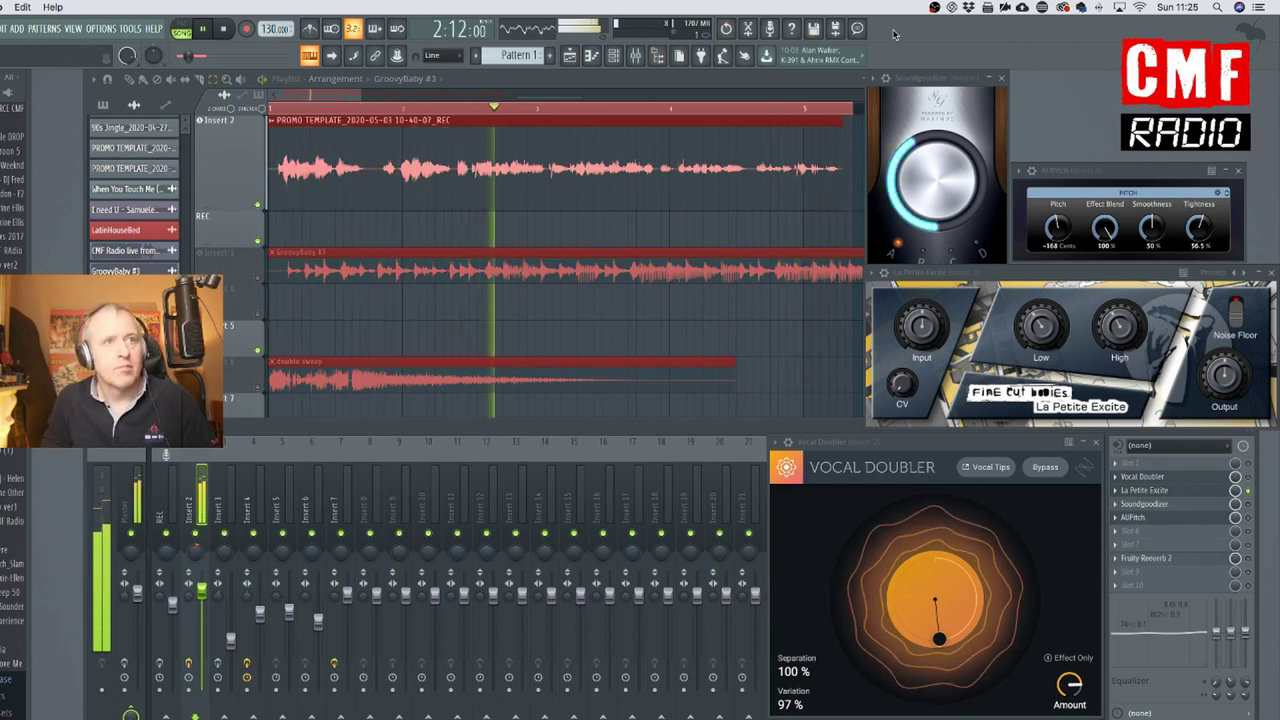
key(space)
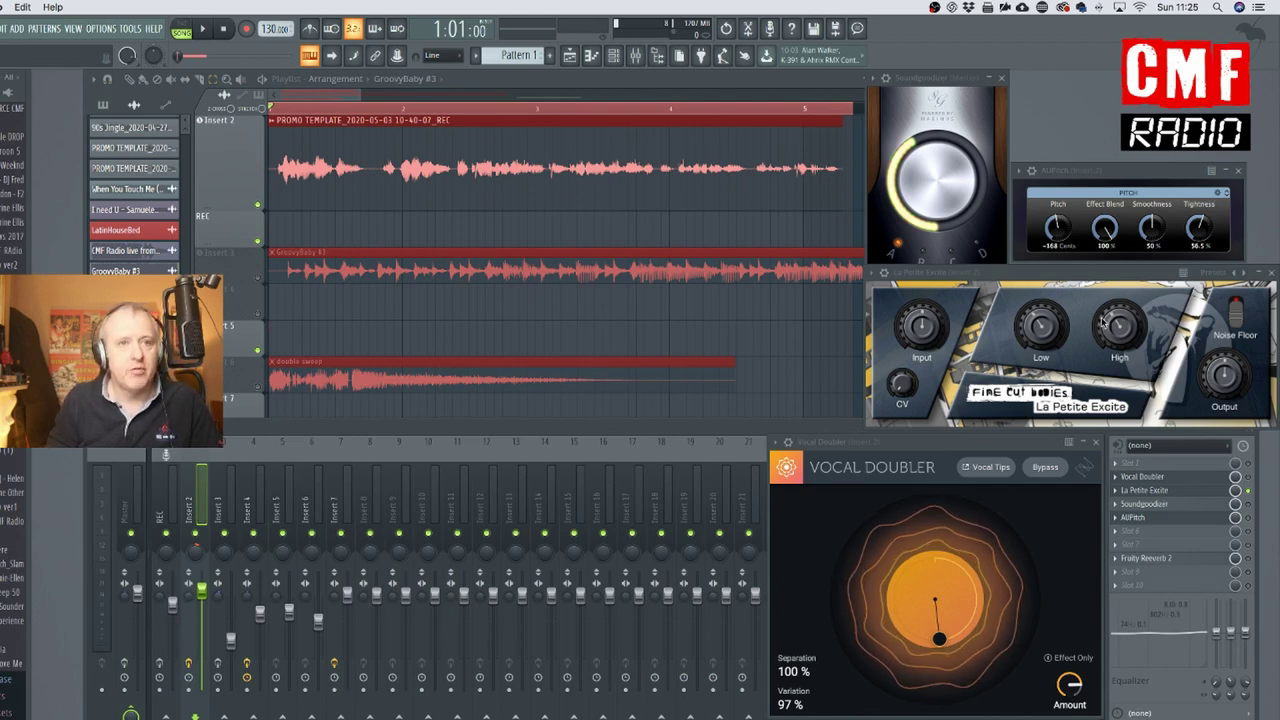
Raise La Petite Excite's Low knob, then audition the vocal twice, stopping after each pass.
mouse_move(1038, 323)
drag(1035, 323, 1062, 318)
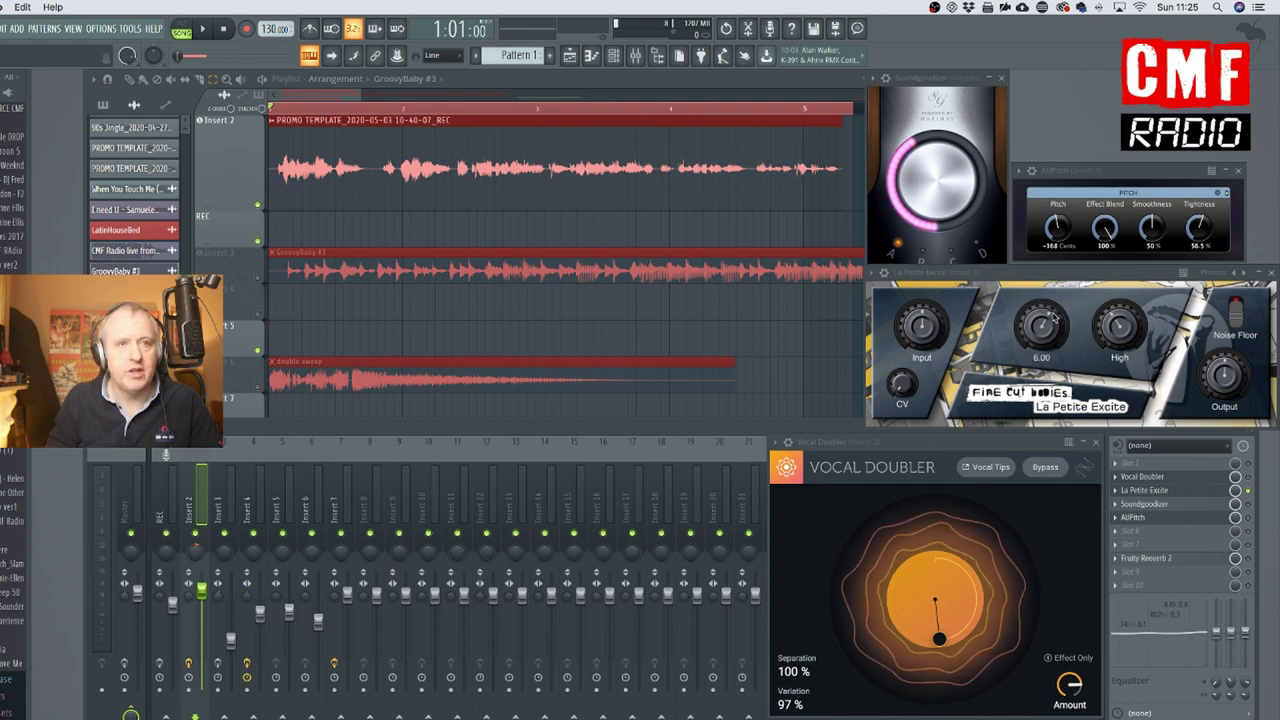
key(space)
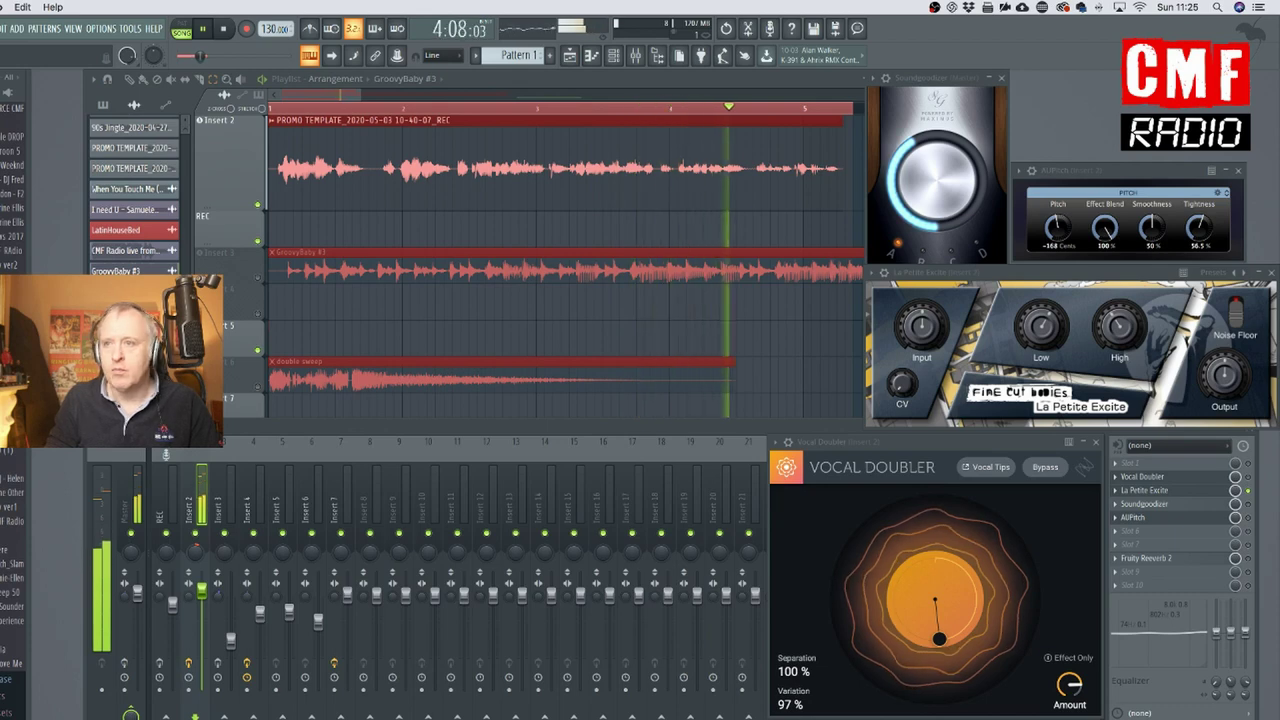
key(space)
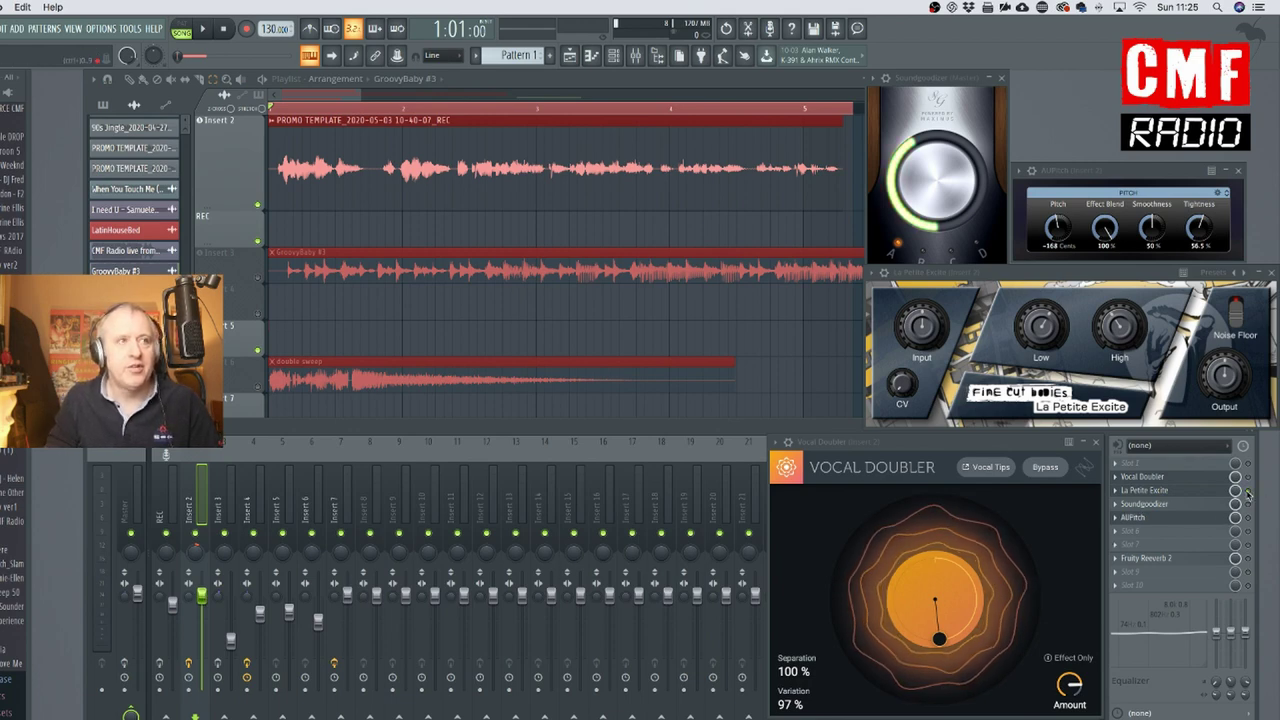
key(space)
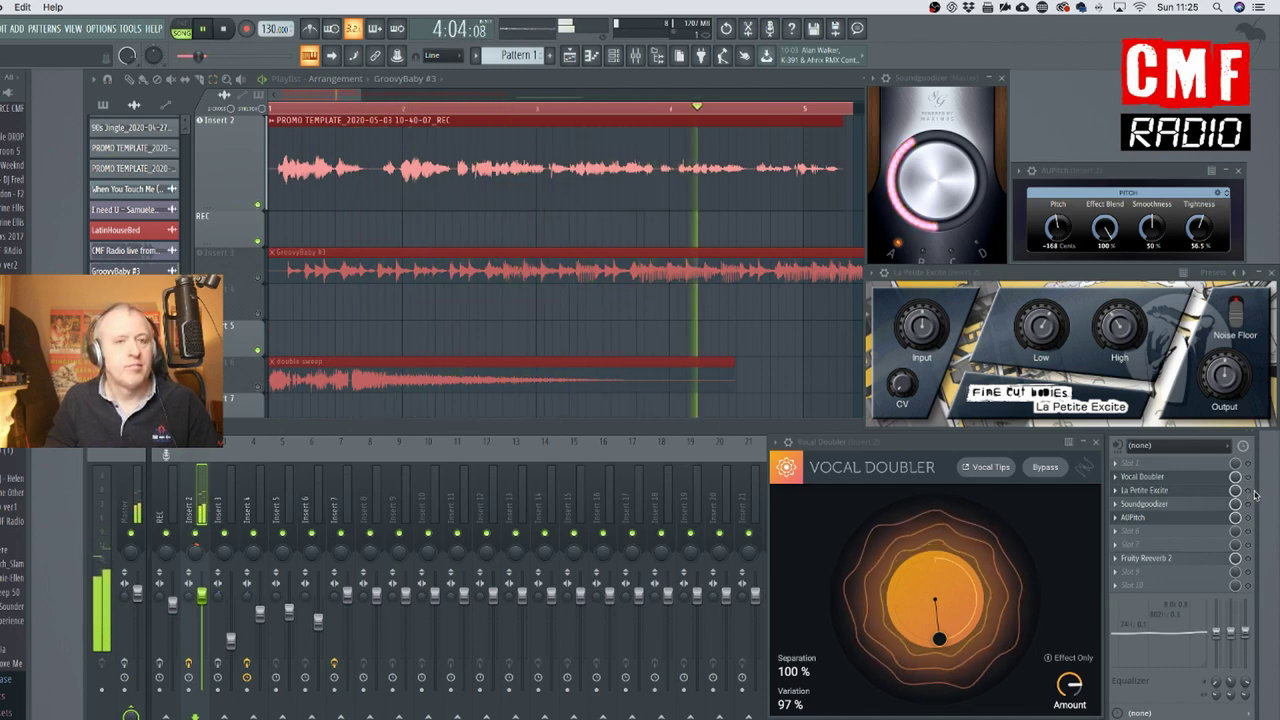
key(space)
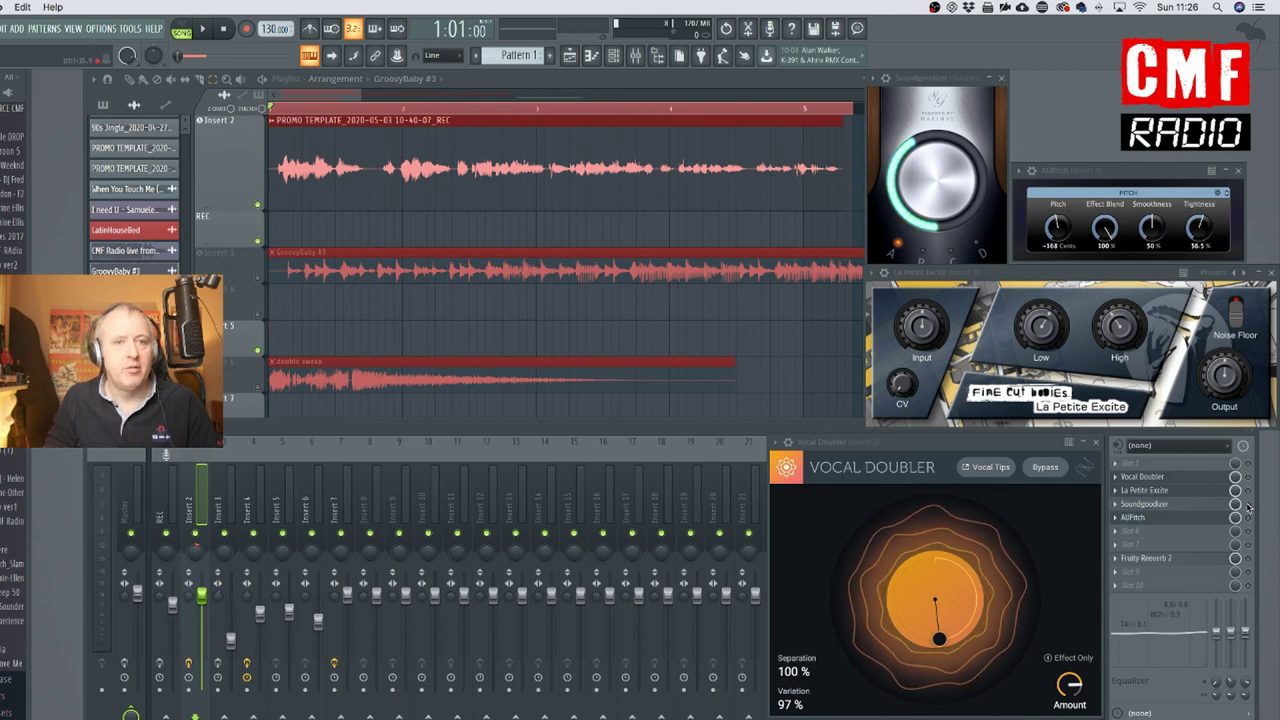
Audition the vocal once more, then display the Master's Soundgoodizer and Fruity Limiter chain.
key(space)
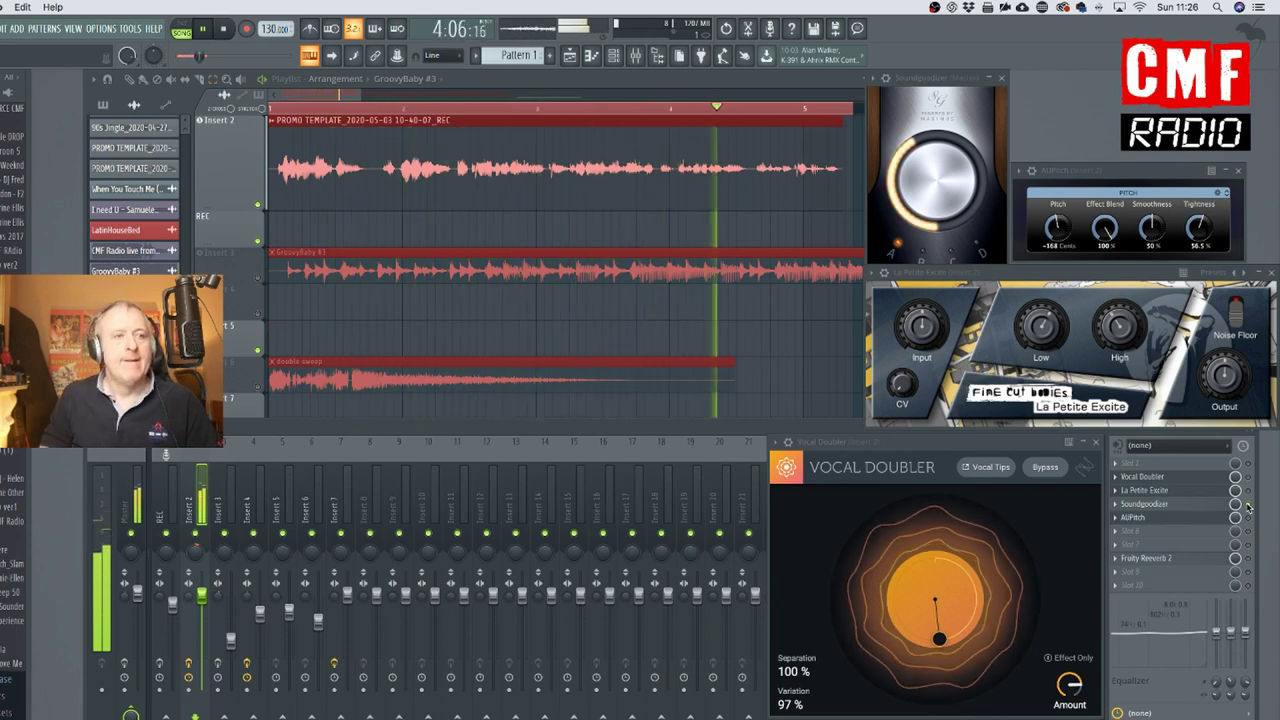
key(space)
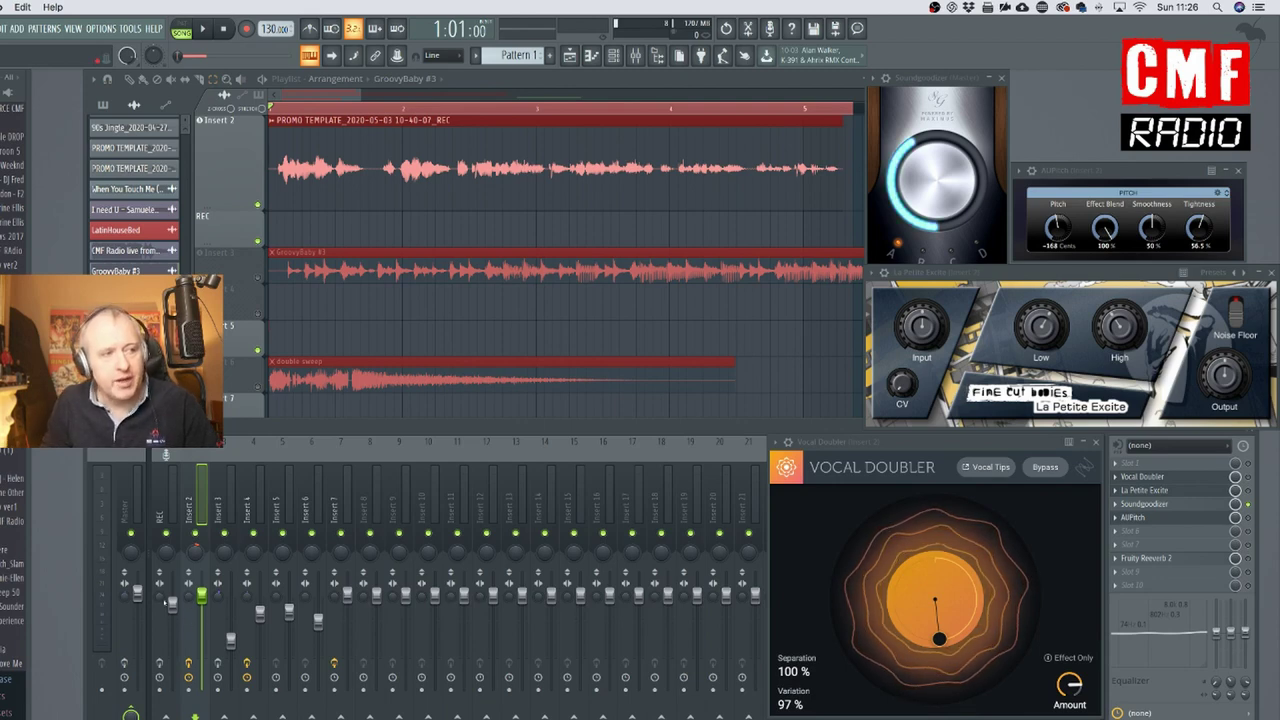
click(142, 660)
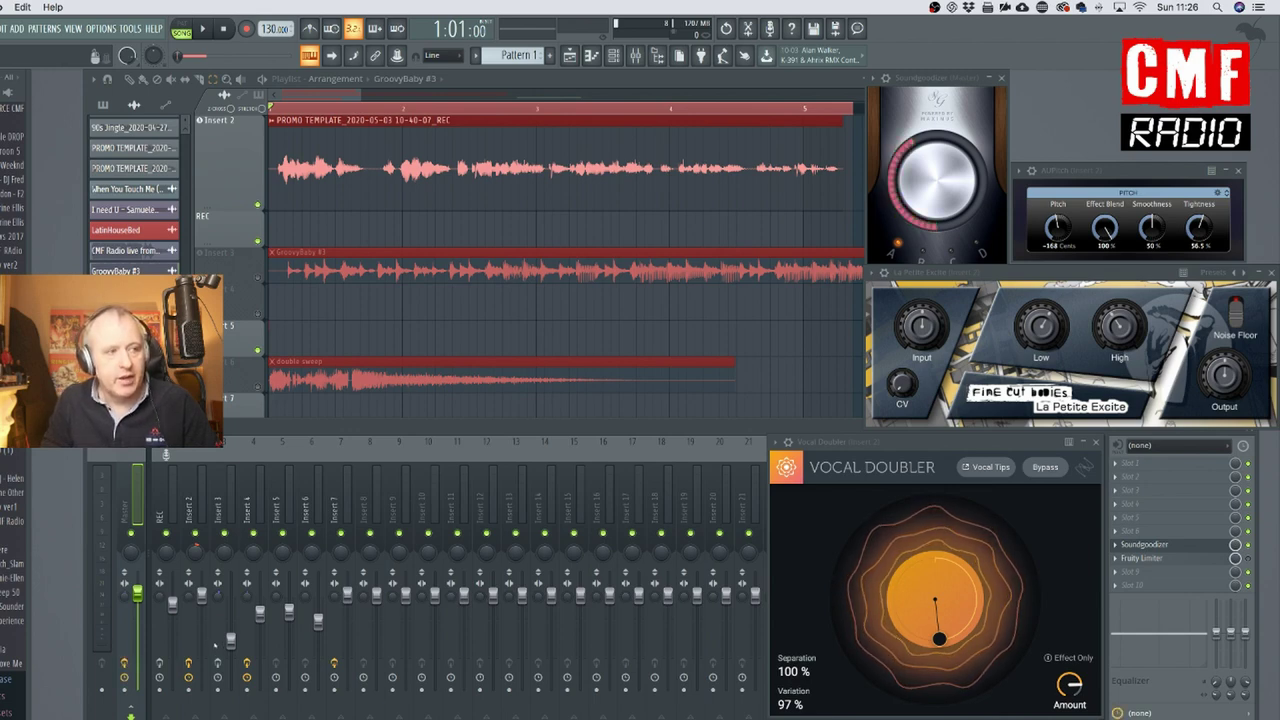
Reselect Insert 2 to show the vocal's effect chain and play it to bar 3.
click(202, 597)
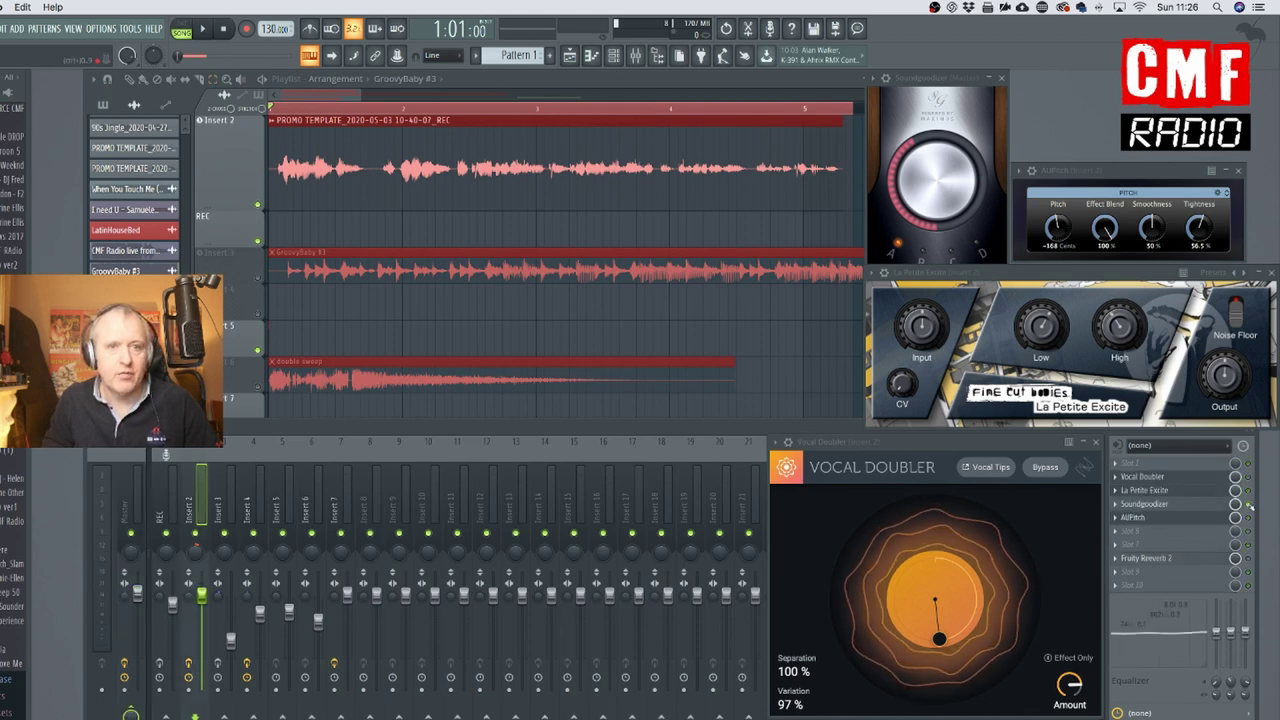
key(space)
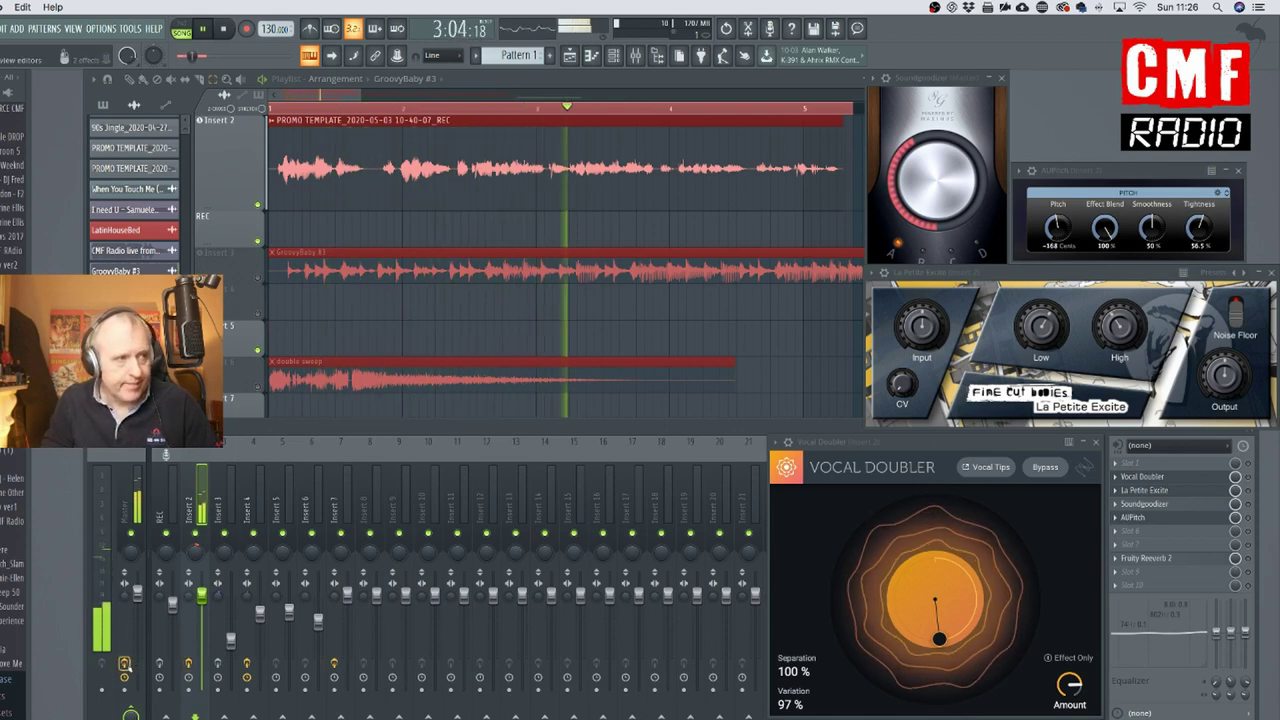
key(space)
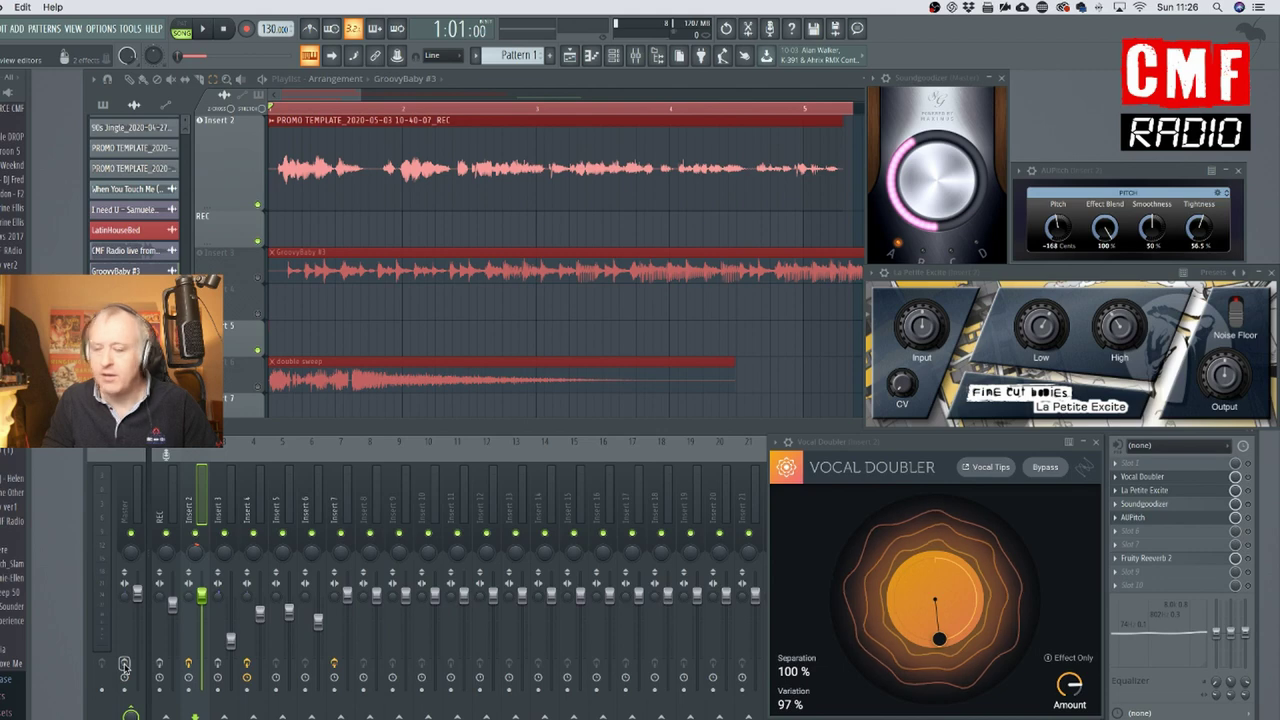
key(space)
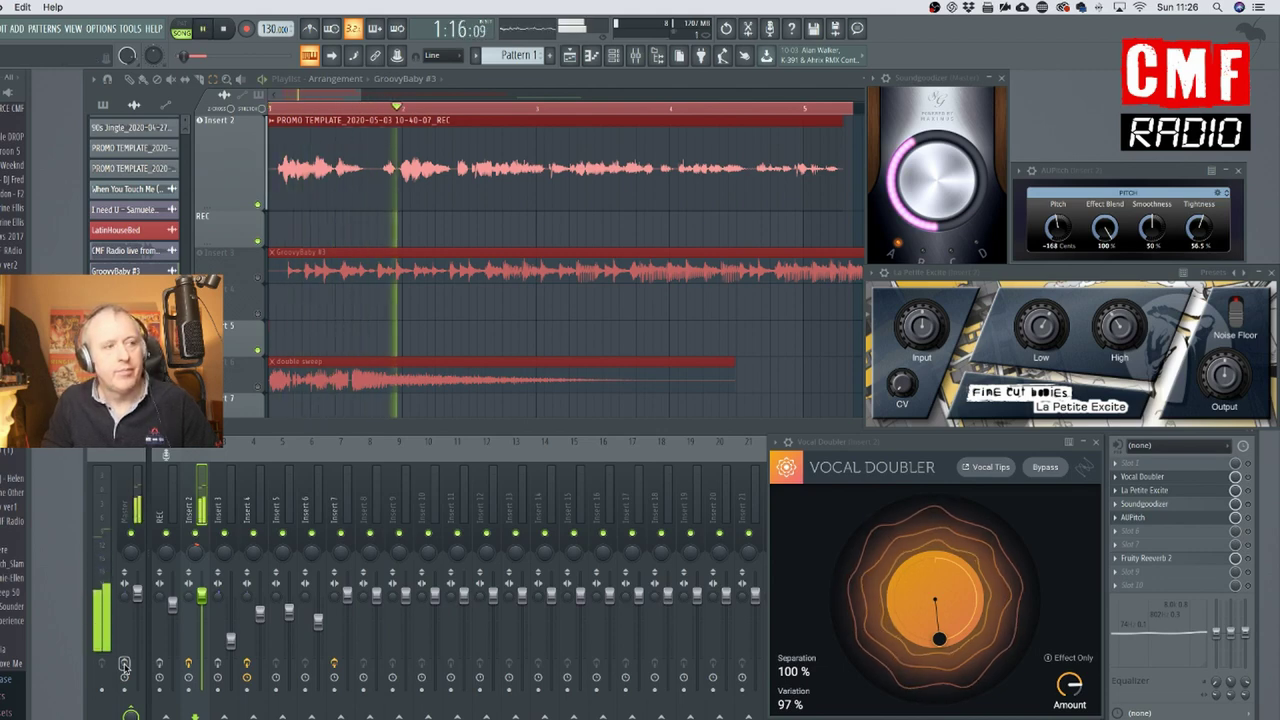
key(space)
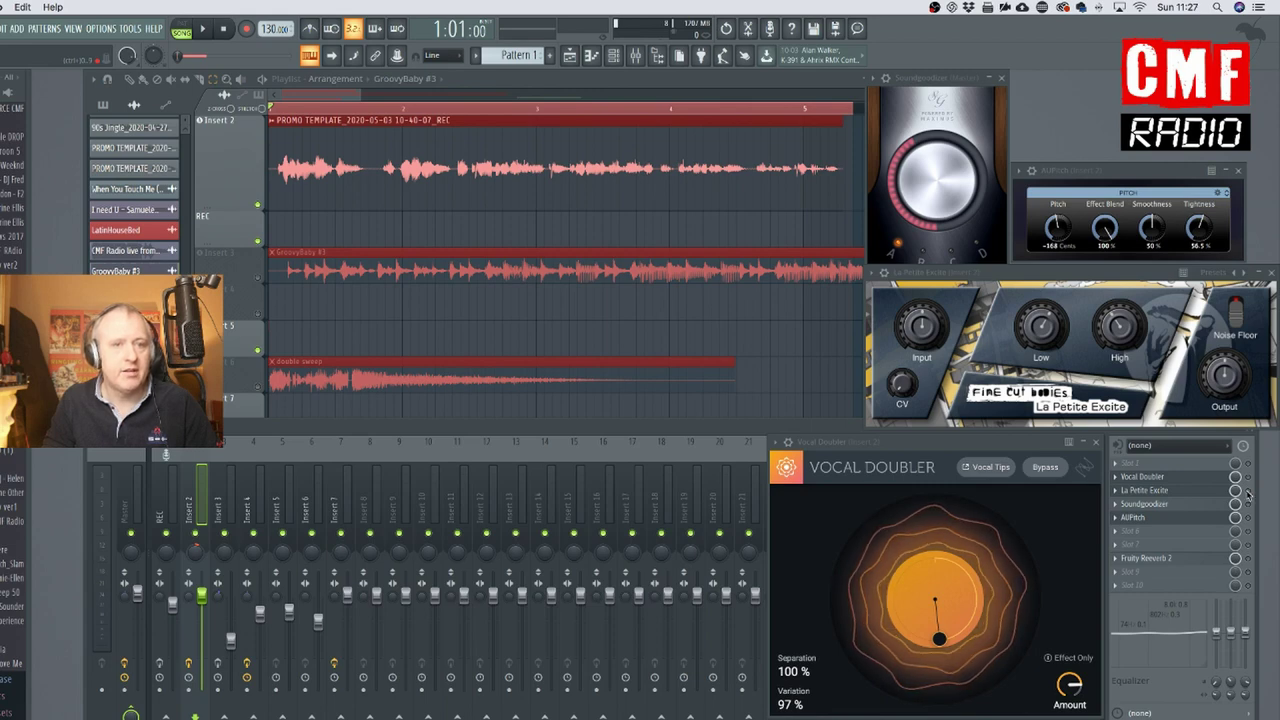
key(space)
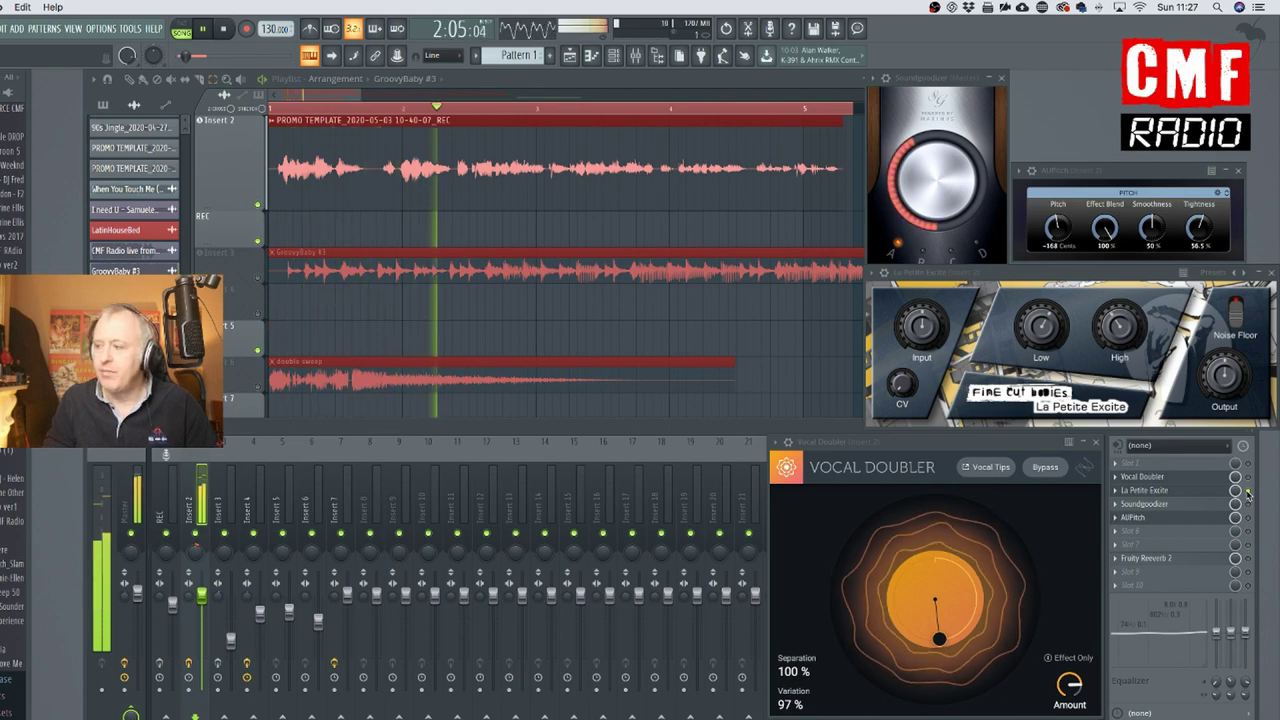
key(space)
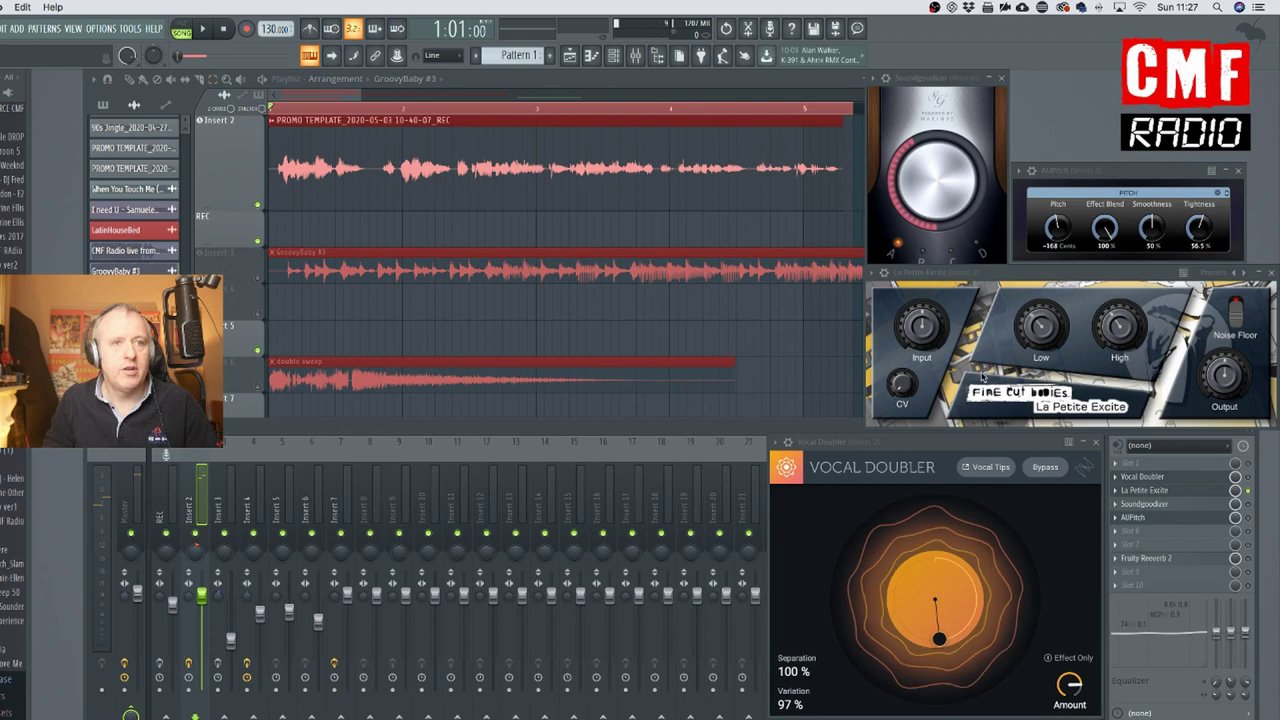
key(space)
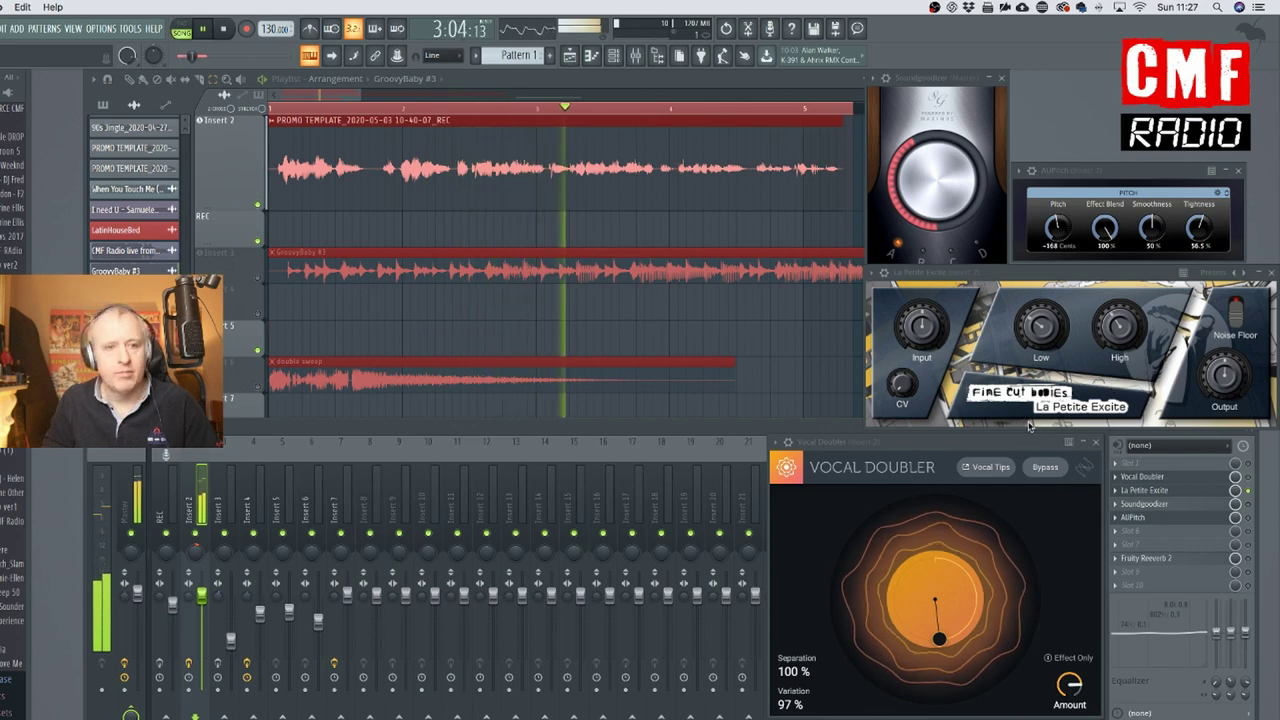
key(space)
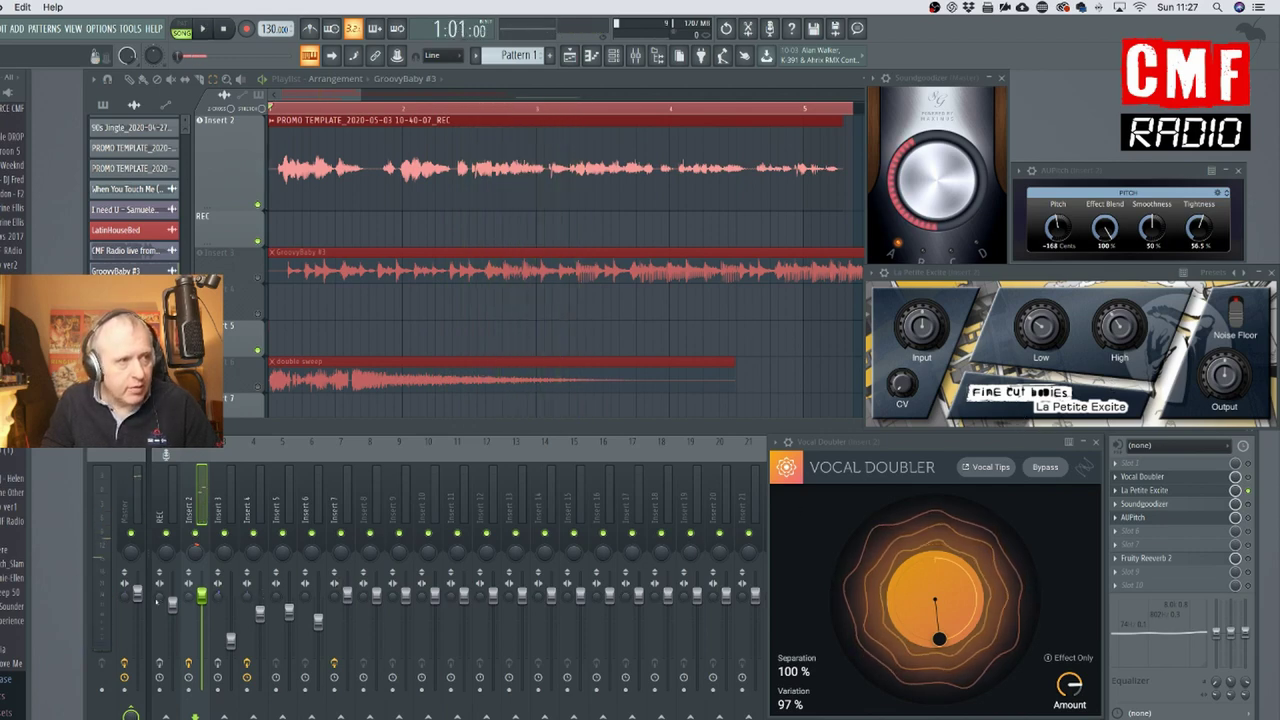
click(138, 596)
Pull the Master fader down slightly, preview the mix, then reselect Insert 2's vocal chain.
drag(137, 596, 137, 603)
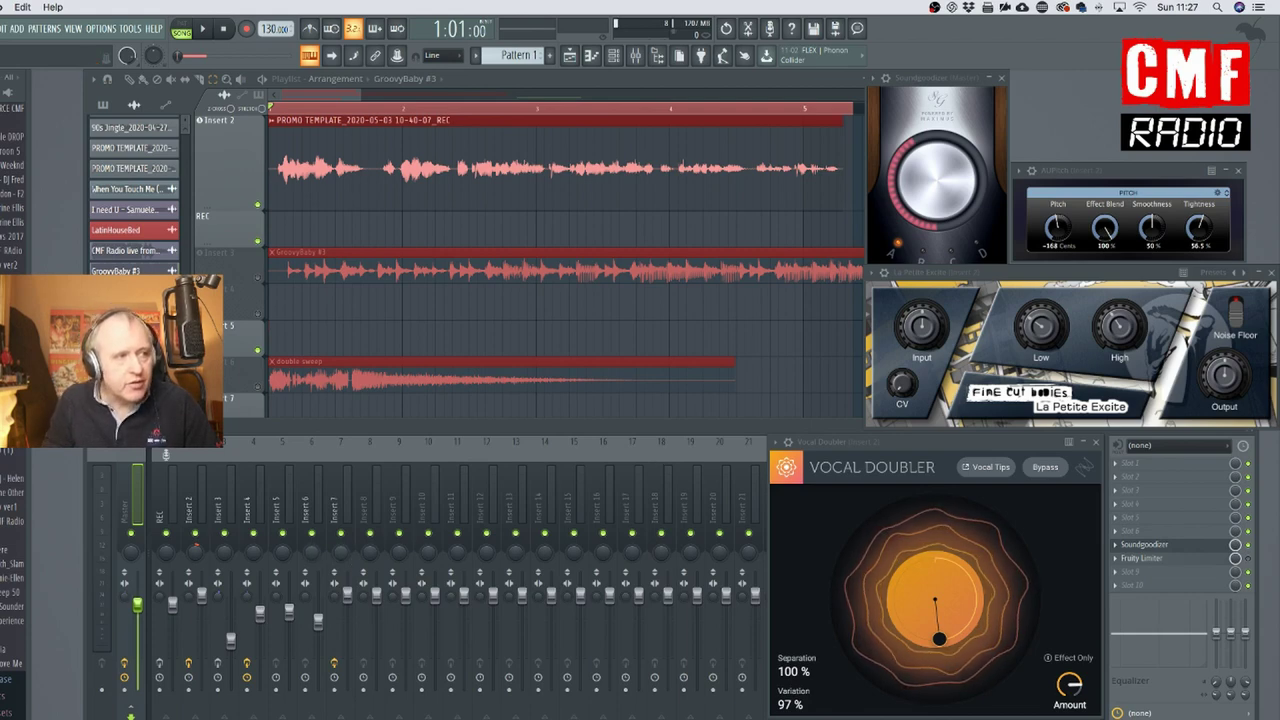
key(space)
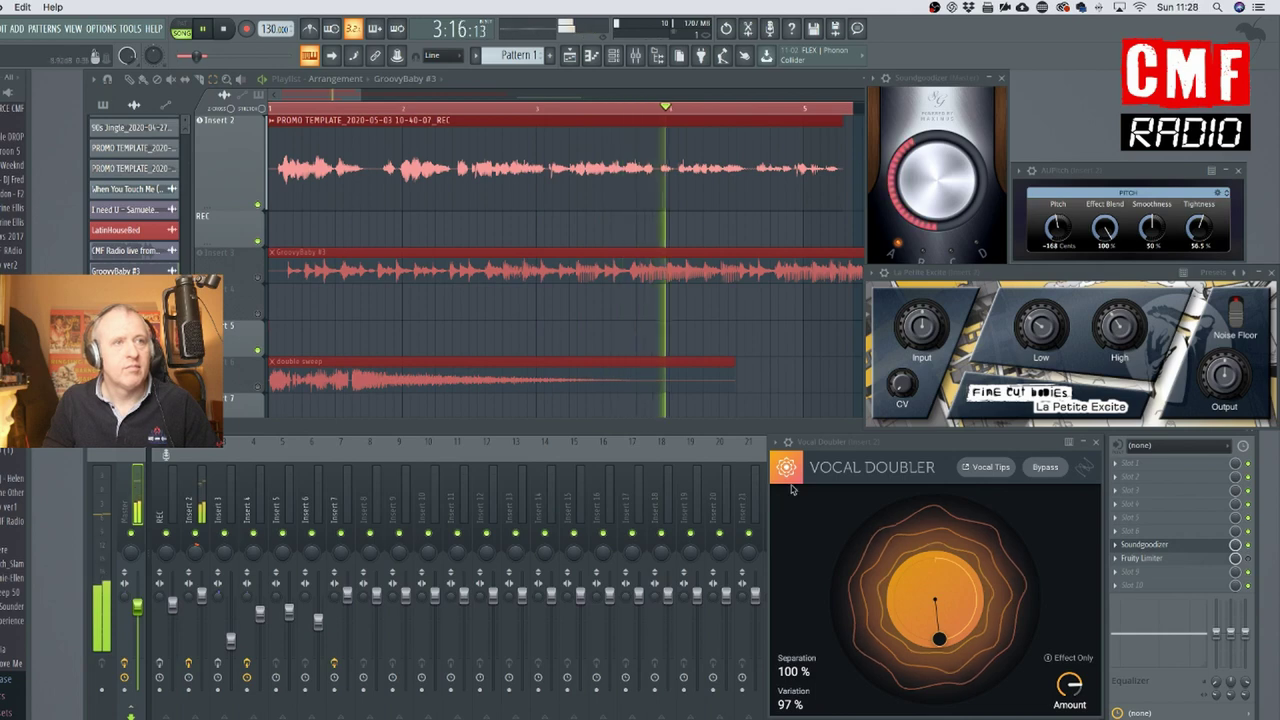
key(space)
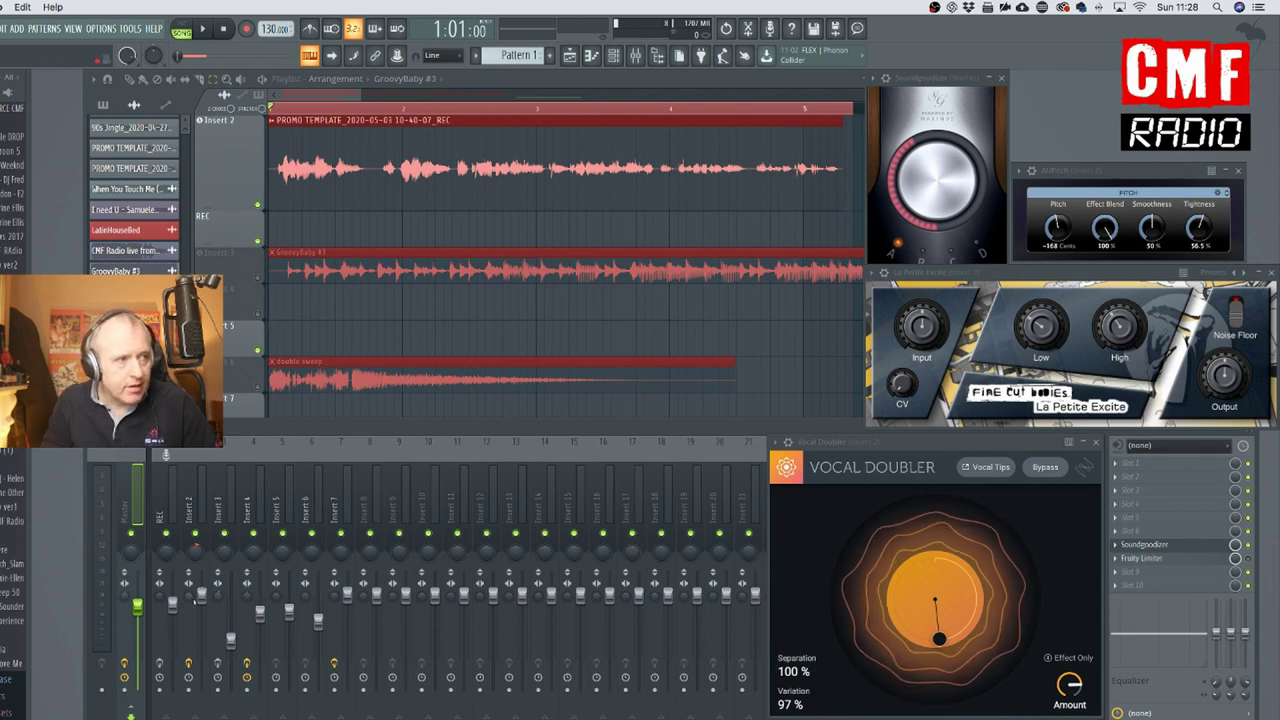
click(201, 505)
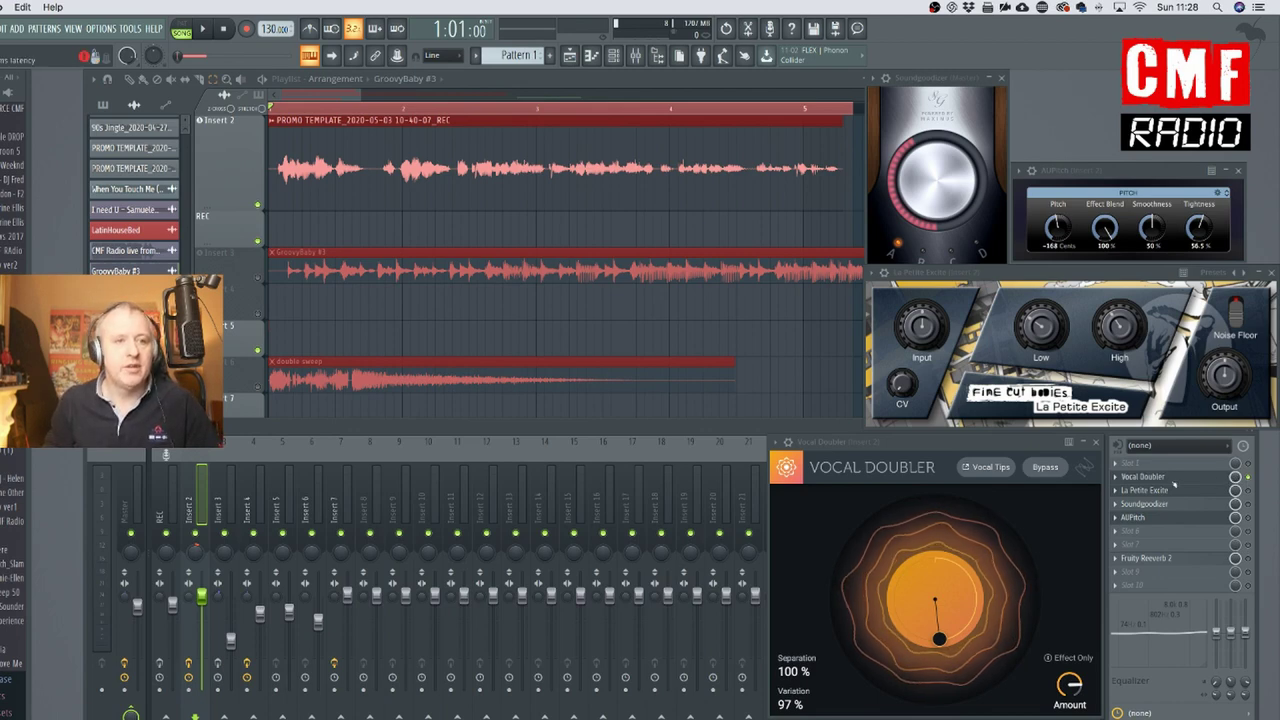
Audition the doubled vocal, then turn Vocal Doubler's Amount knob down from 79 %.
click(918, 450)
key(space)
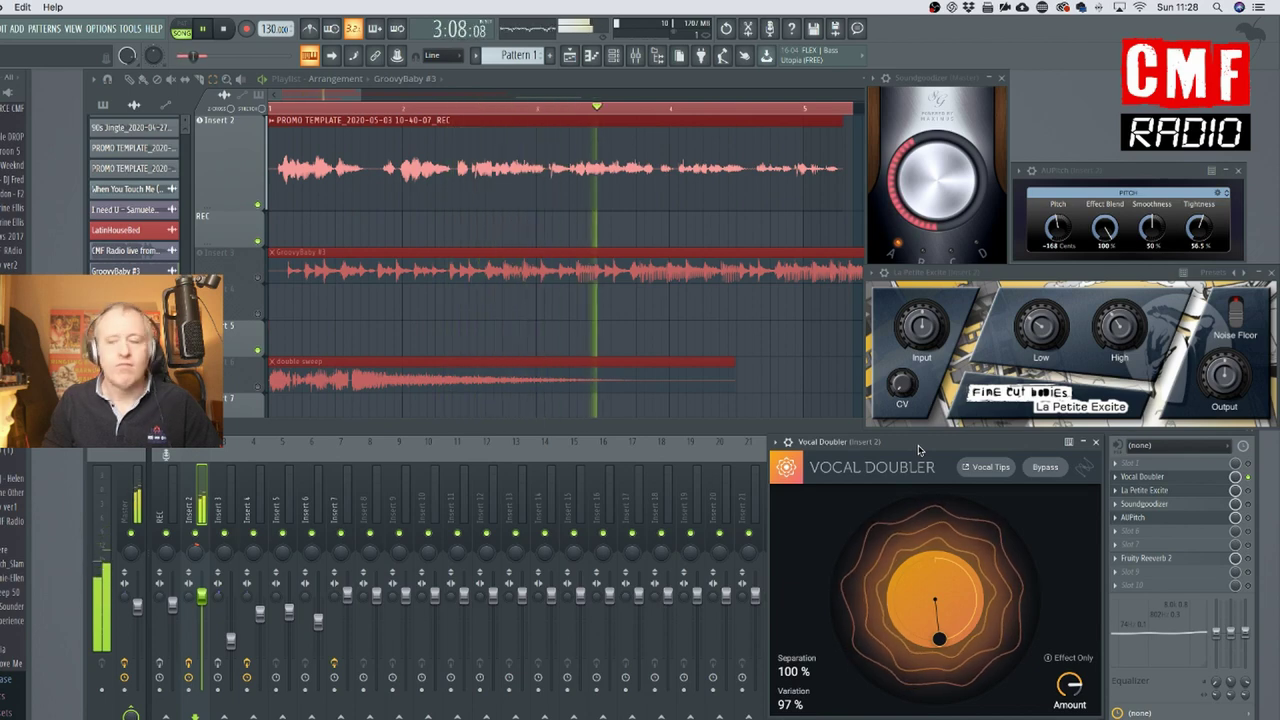
mouse_move(1077, 685)
key(space)
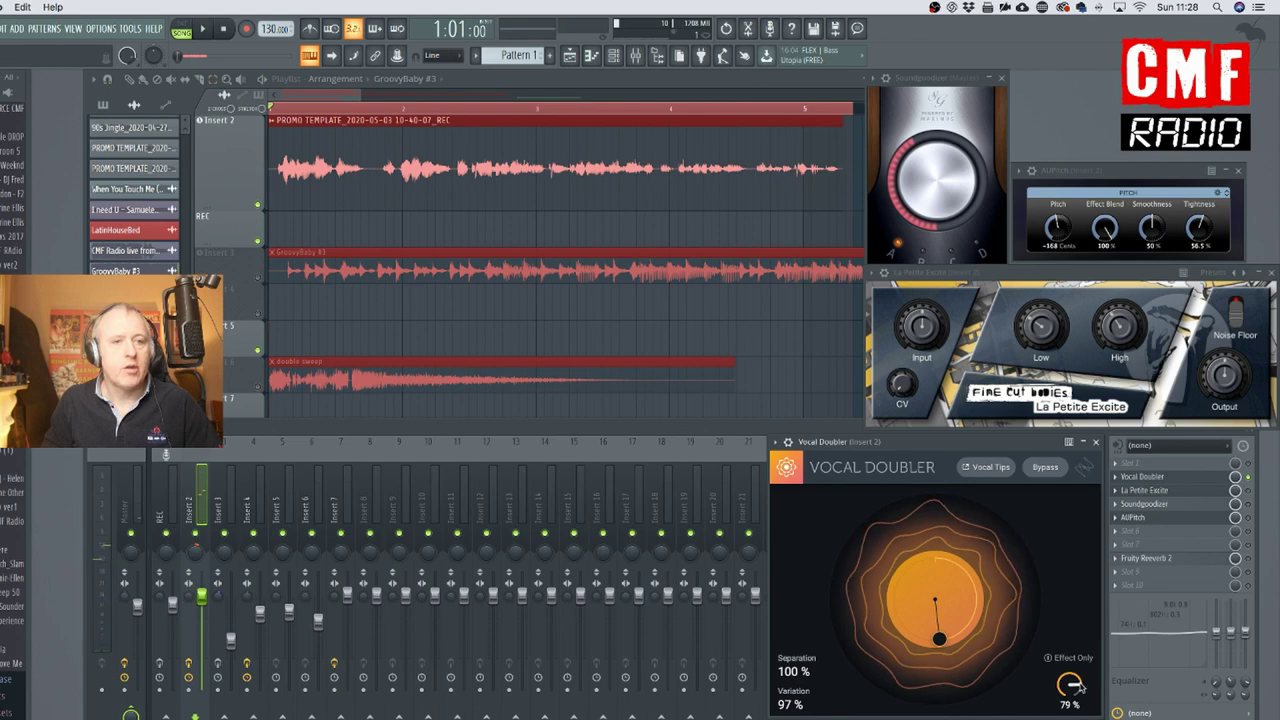
drag(1078, 686, 1078, 712)
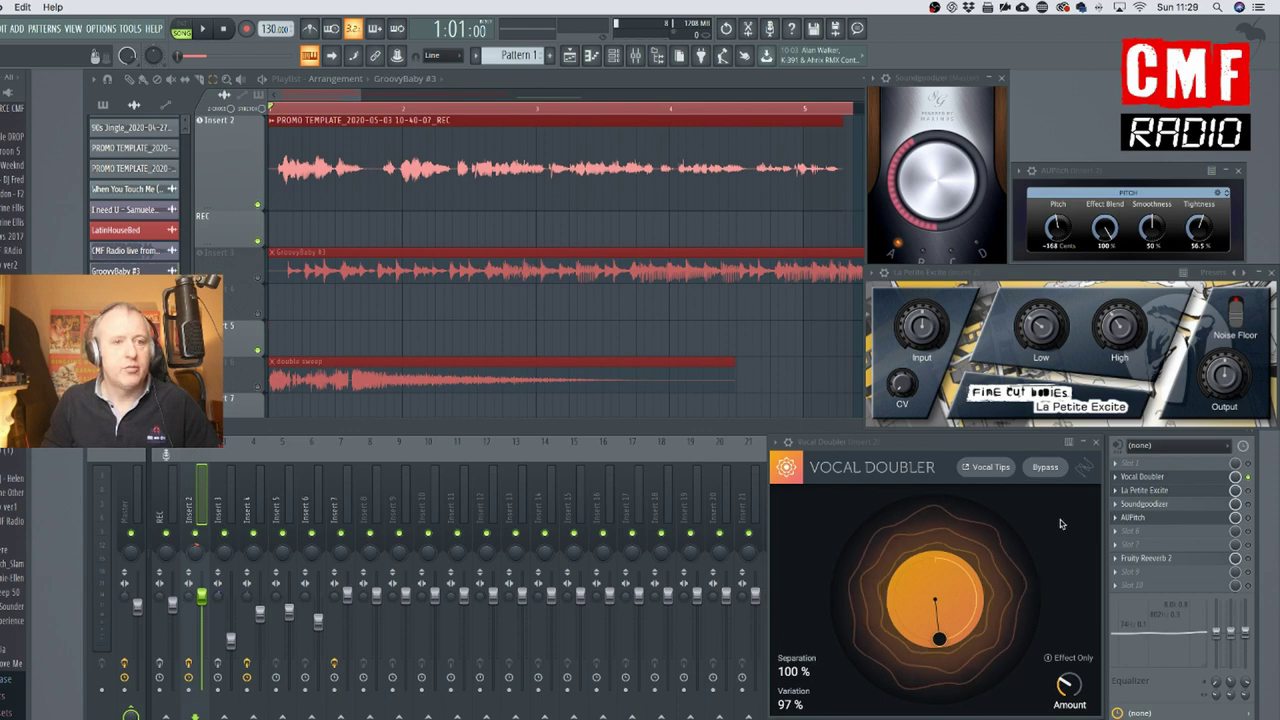
key(space)
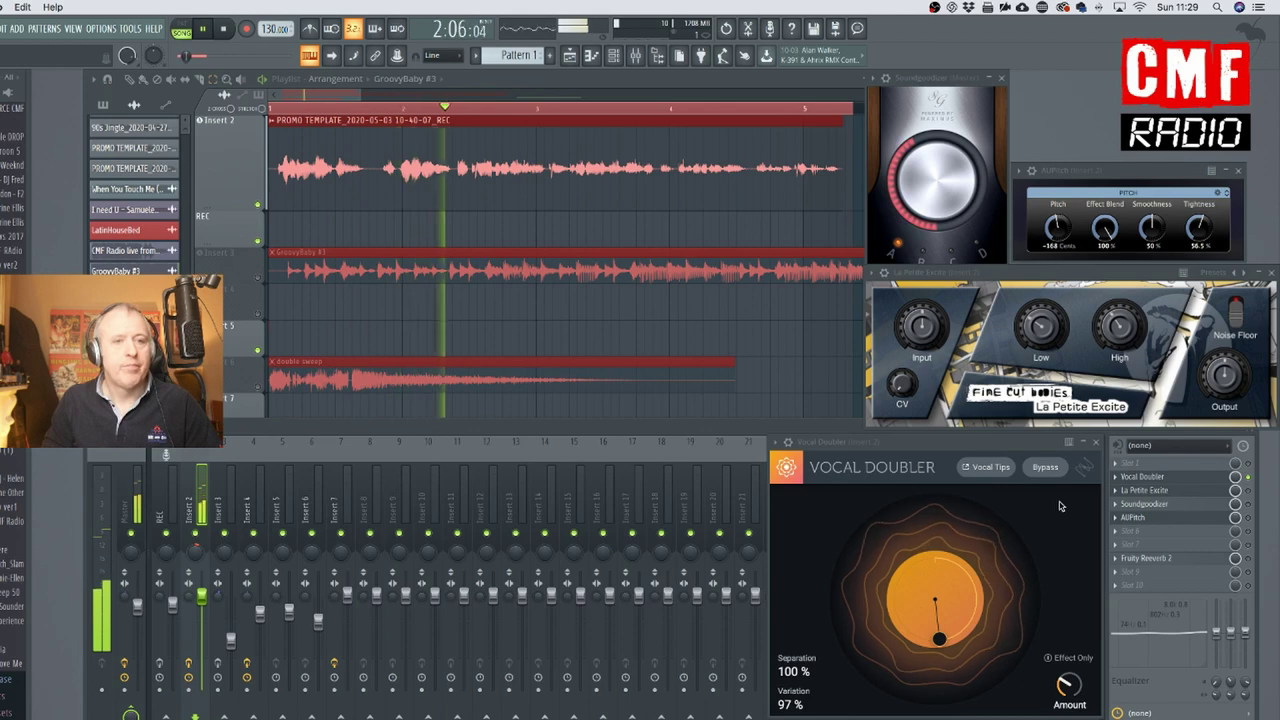
key(space)
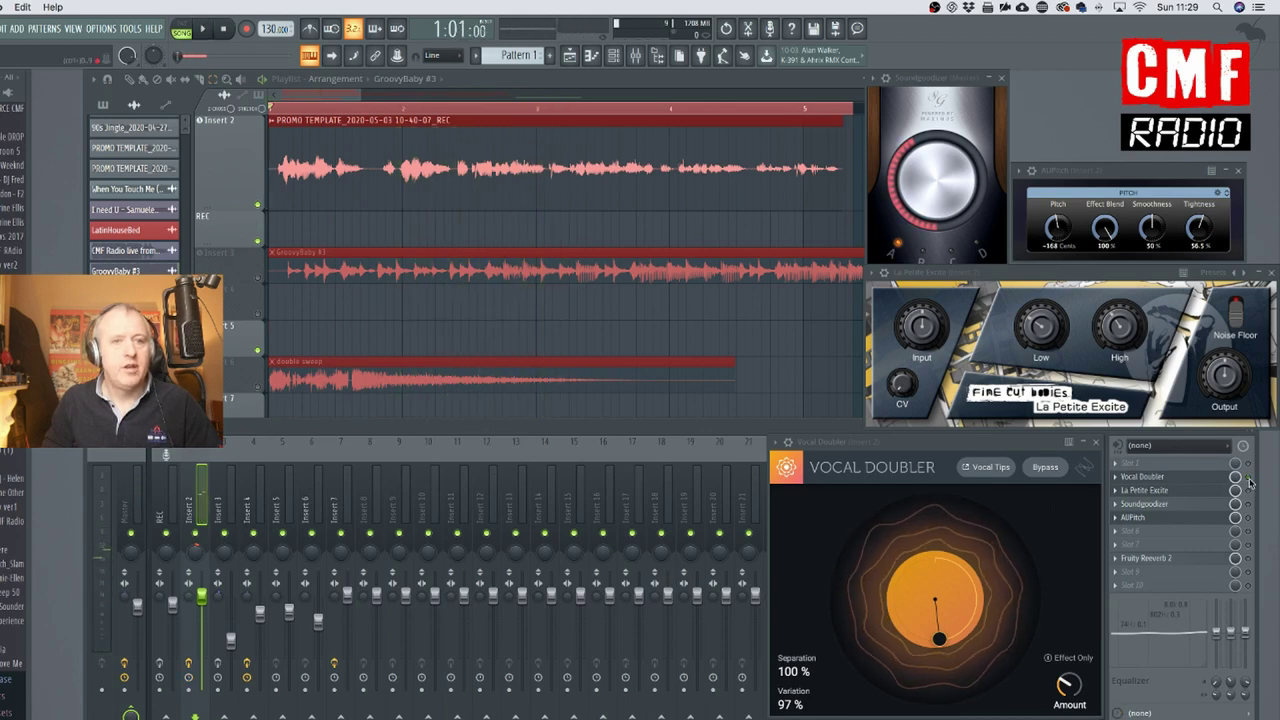
key(space)
key(space)
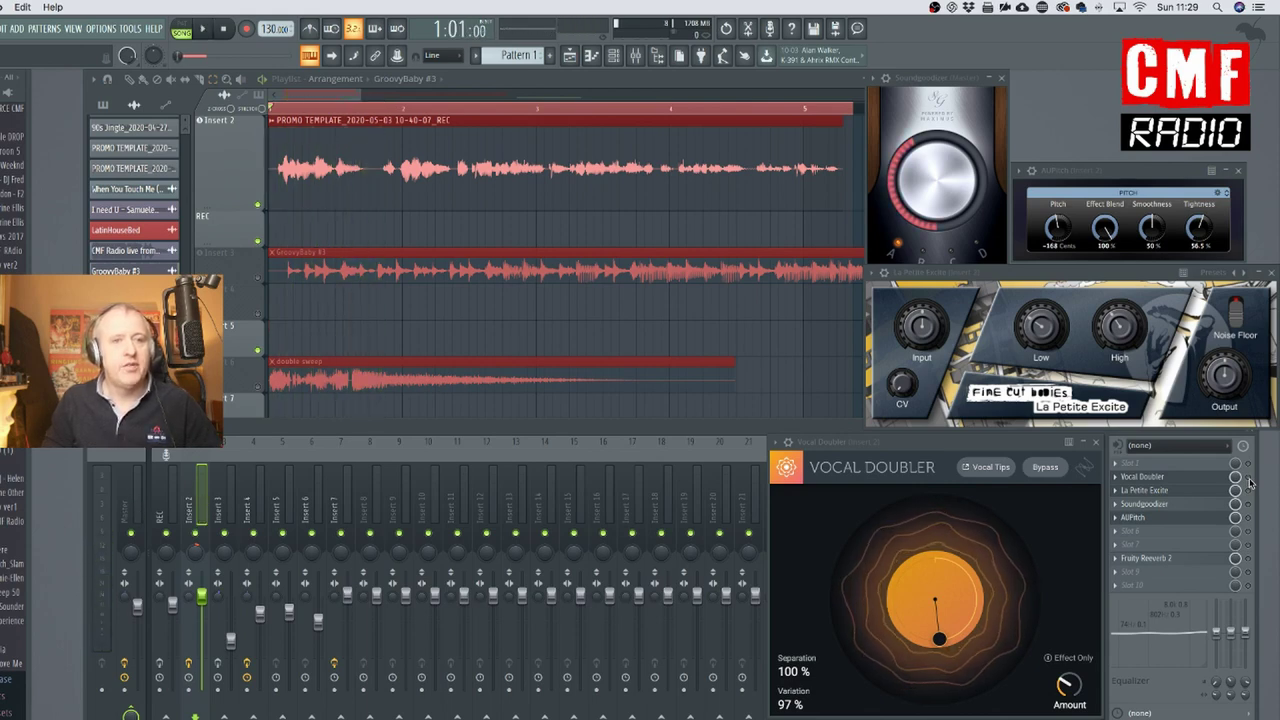
key(space)
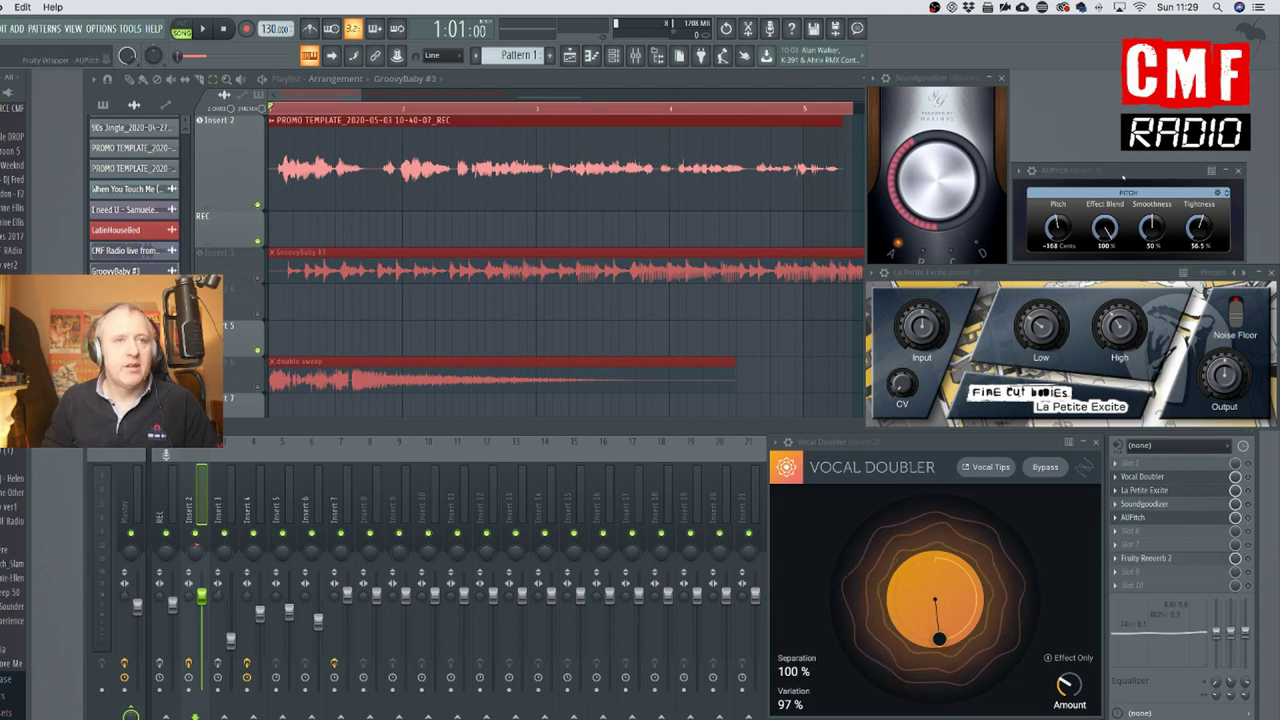
With the AUPitch window in front, play the pitch-corrected vocal, stop, and replay it to compare.
mouse_move(1123, 177)
mouse_down()
mouse_move(1136, 176)
mouse_move(1100, 177)
mouse_move(1120, 177)
mouse_up()
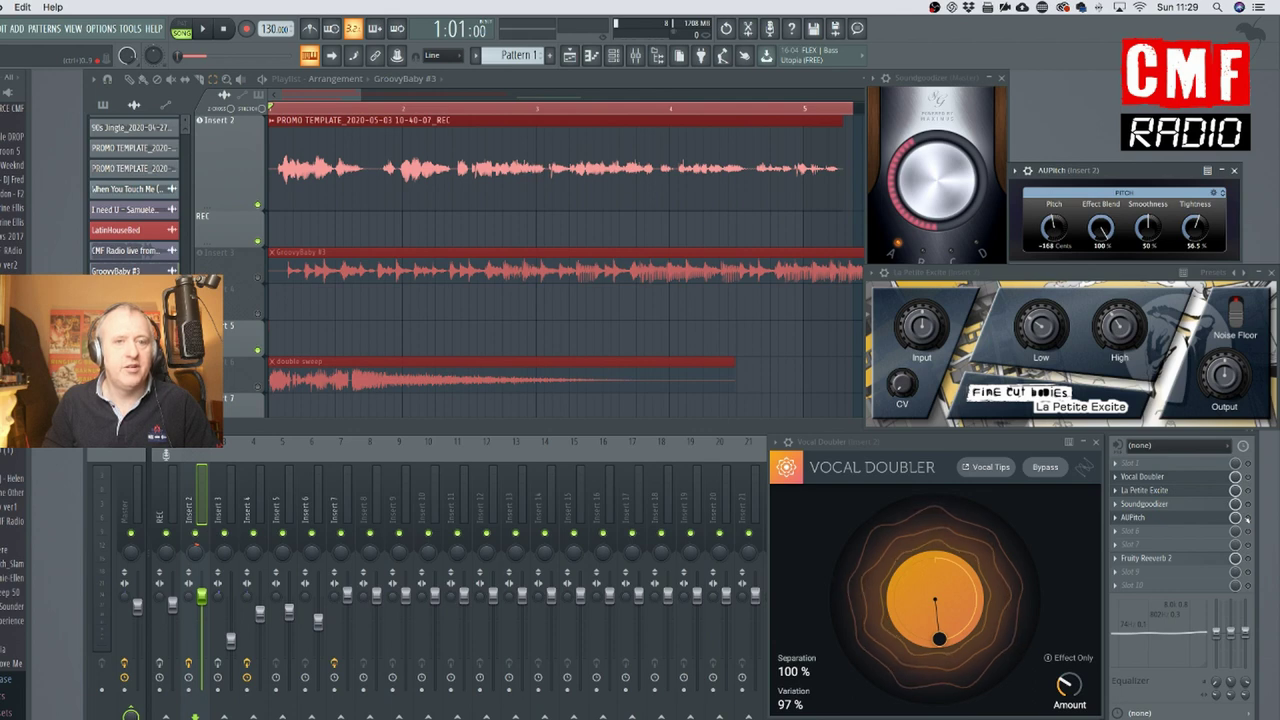
key(space)
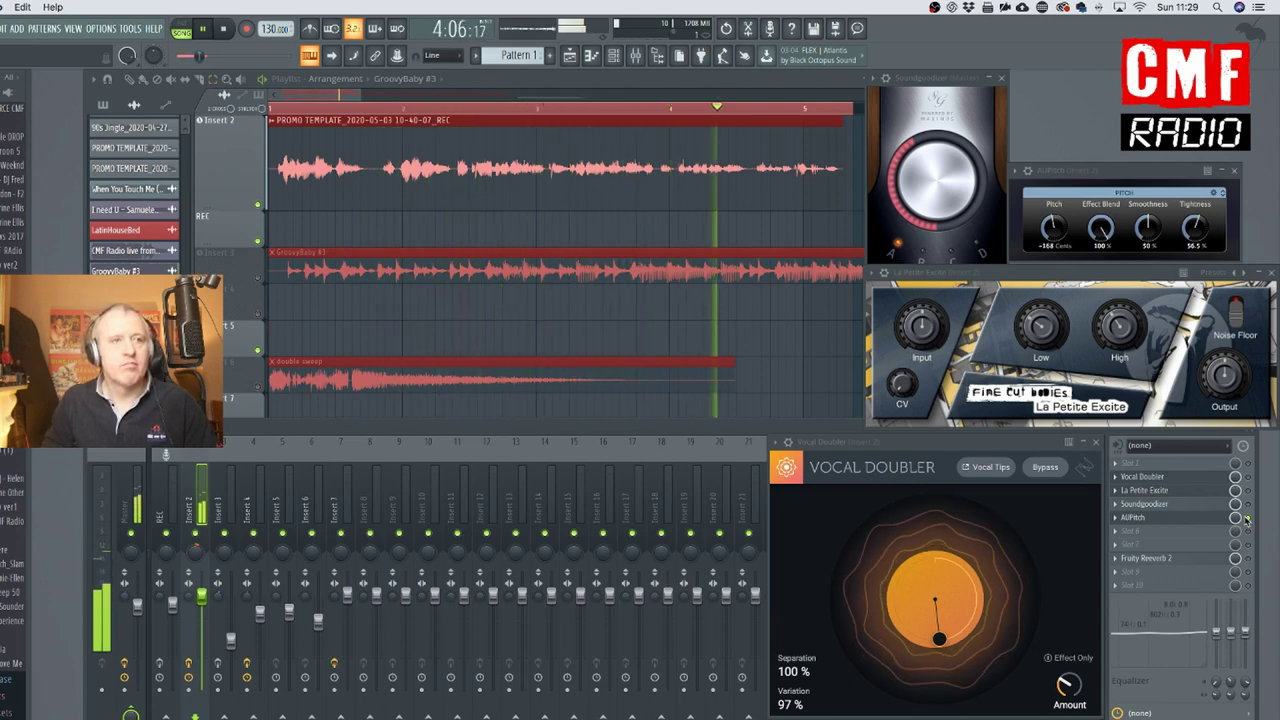
key(space)
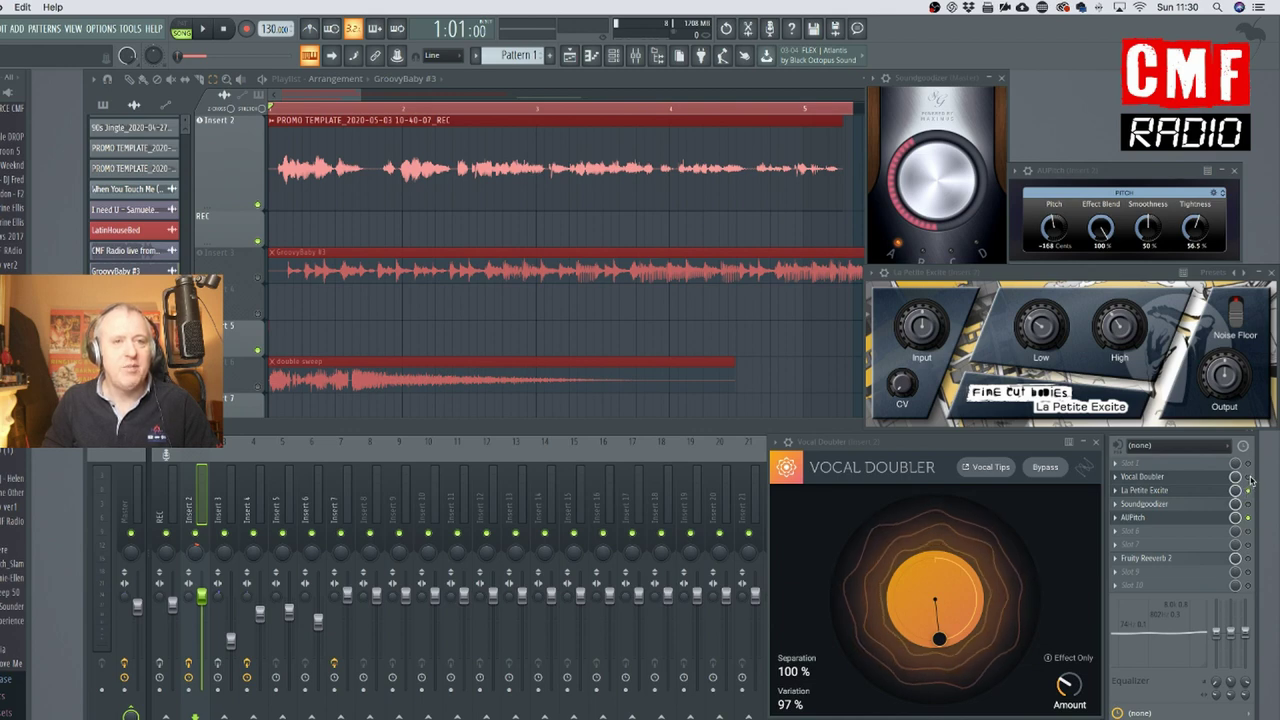
key(space)
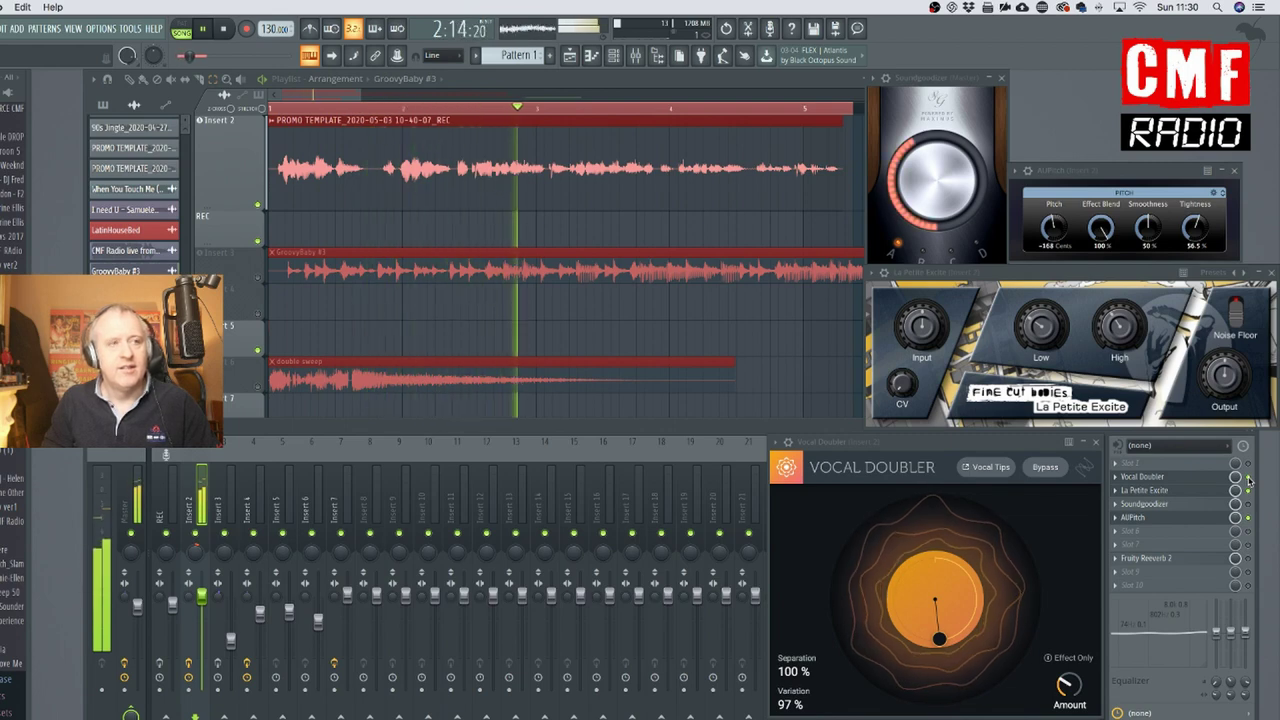
key(space)
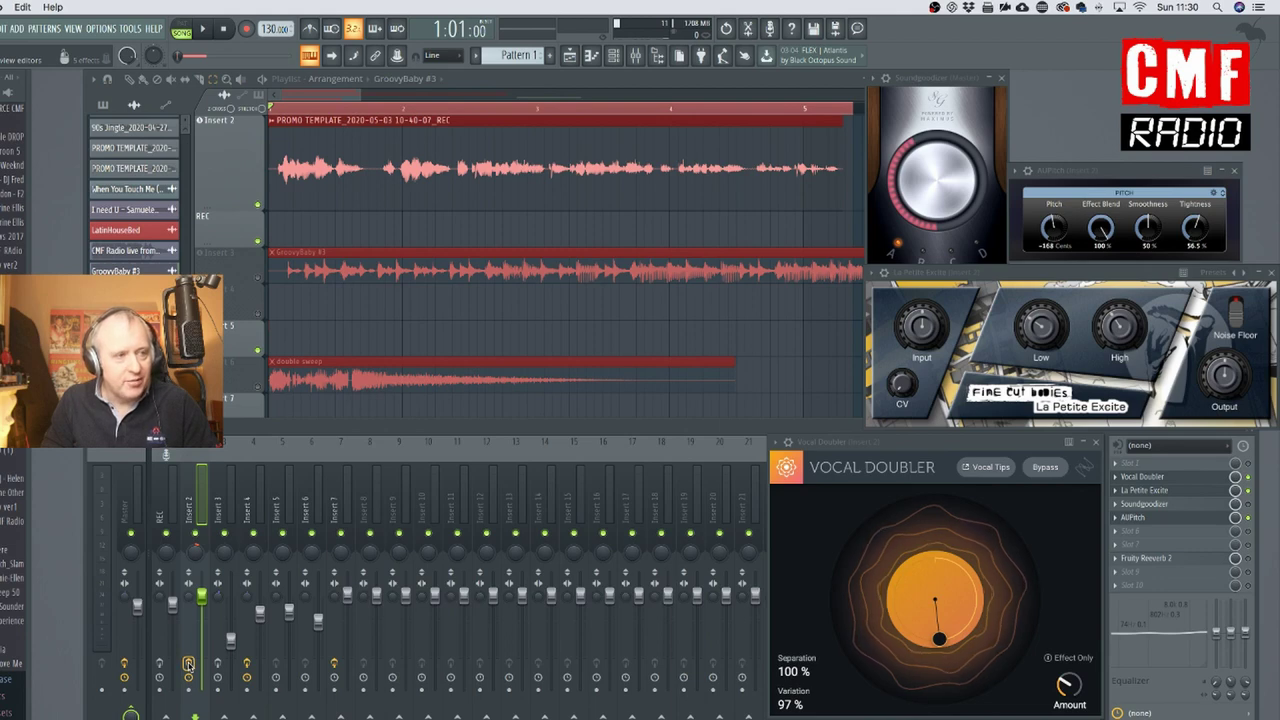
key(space)
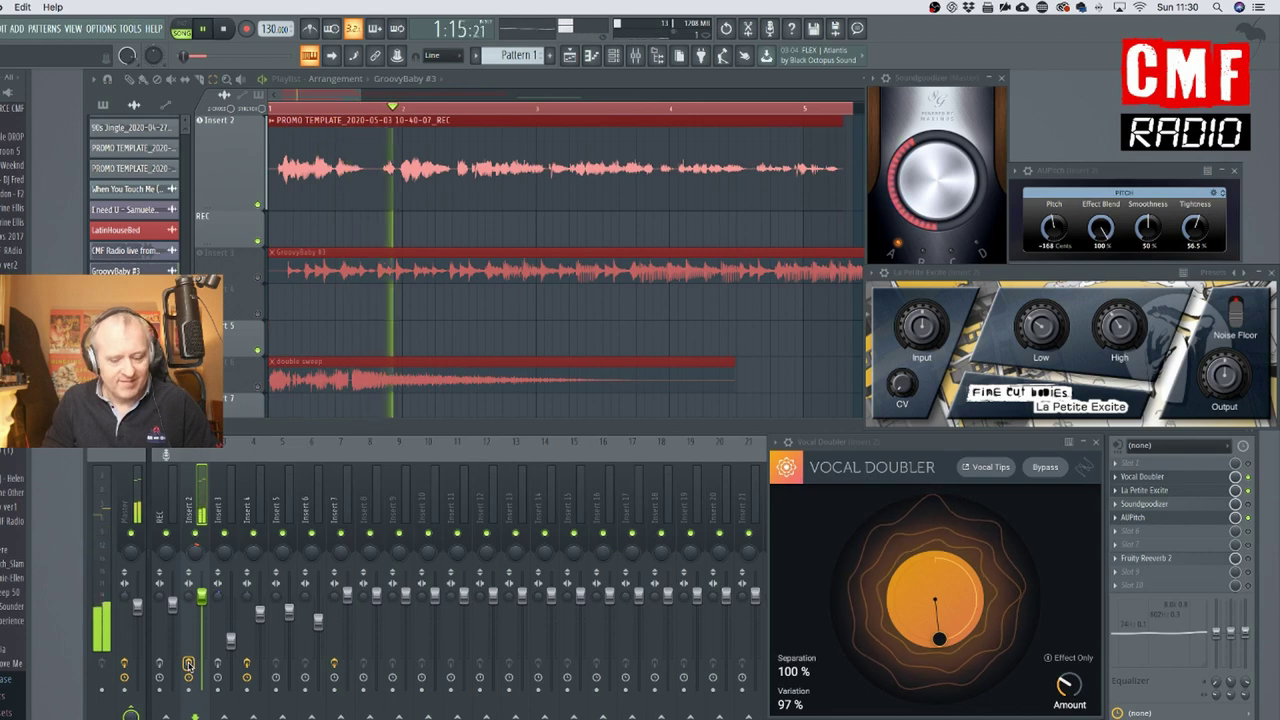
key(space)
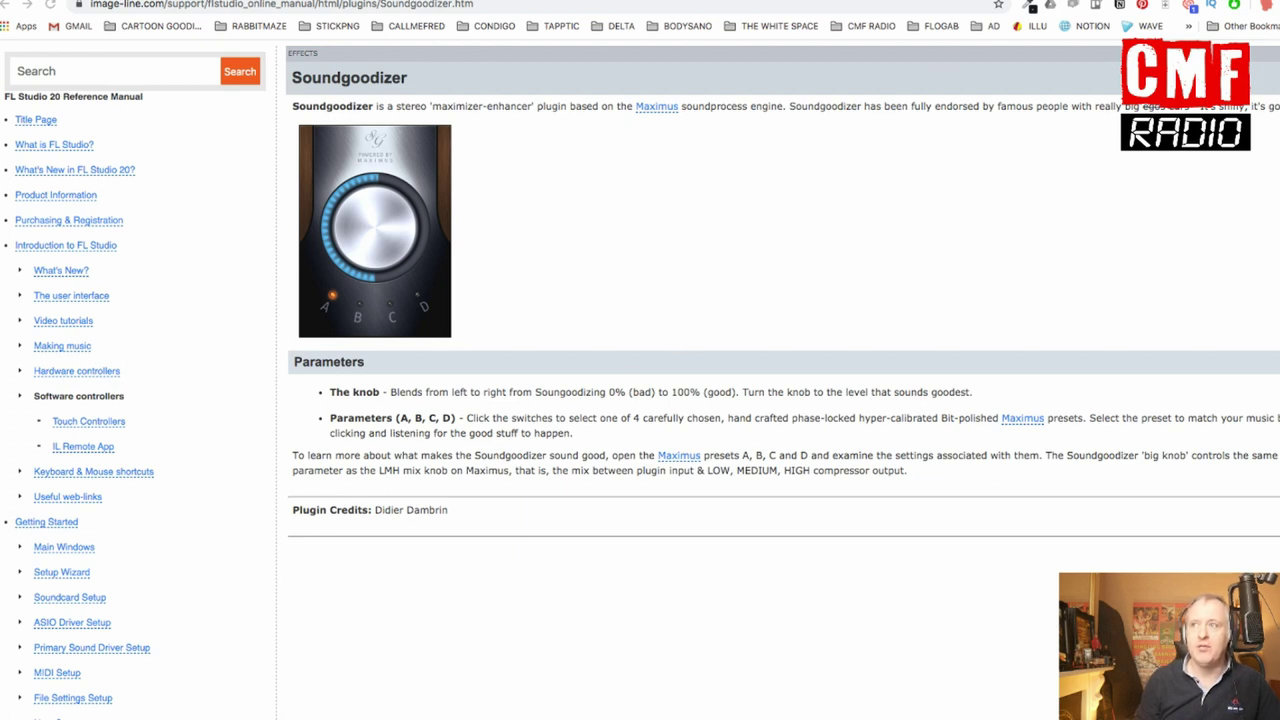
Switch to the Plugin Boutique tab showing the free La Petite Excite plugin by Fine Cut Bodies.
click(986, 3)
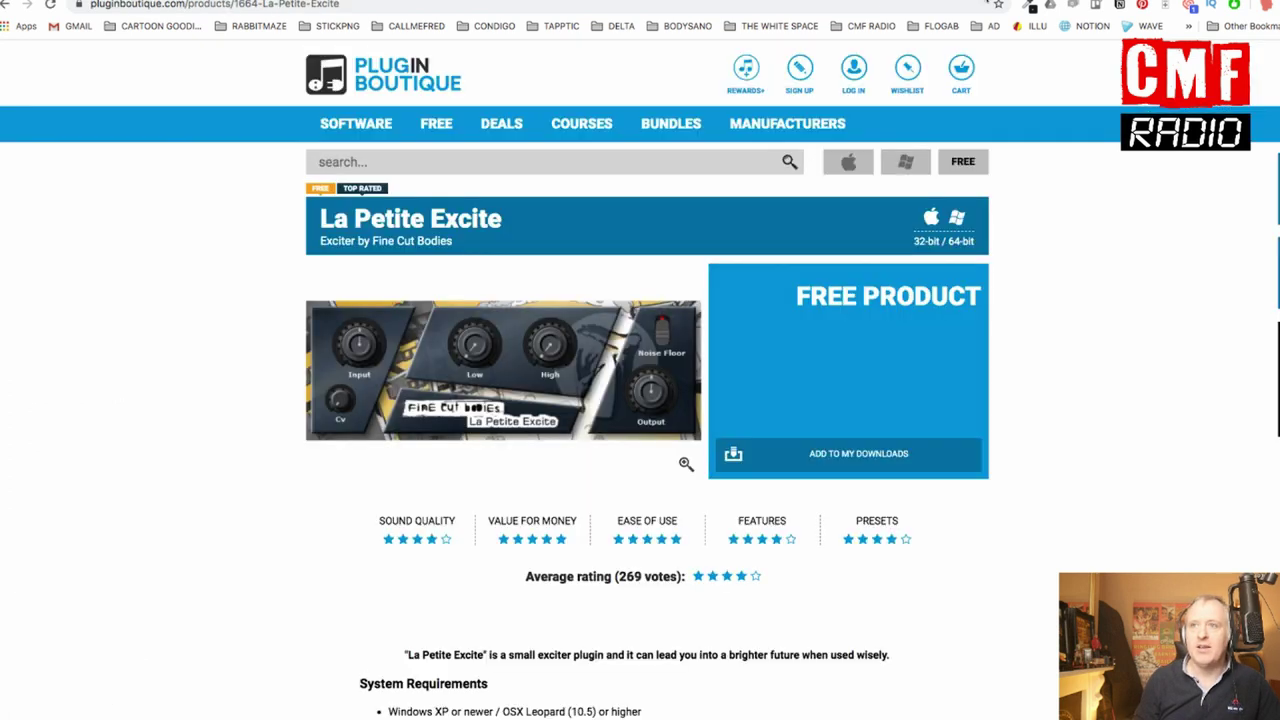